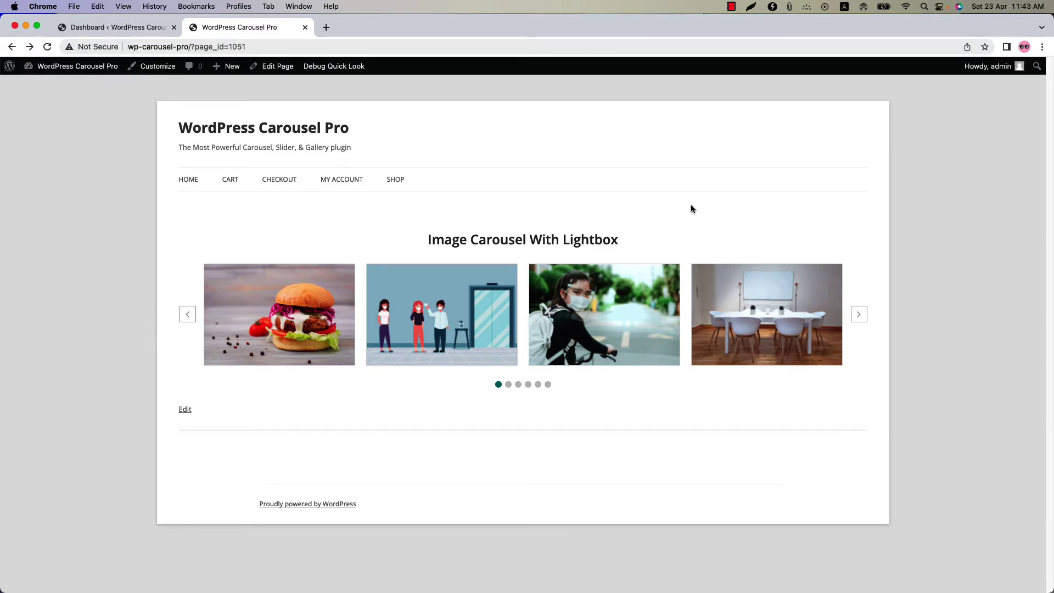
- Open the third carousel image on the live page to show image 3 of 9 in the lightbox
click(641, 334)
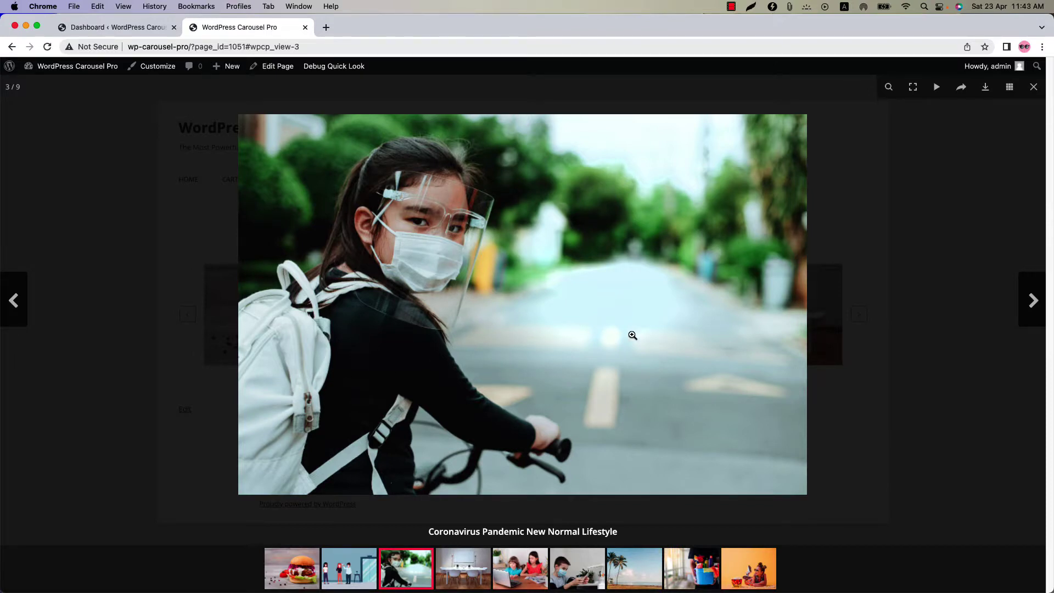
- Start a new WP Carousel Pro carousel titled 'Test Carousel'
click(115, 27)
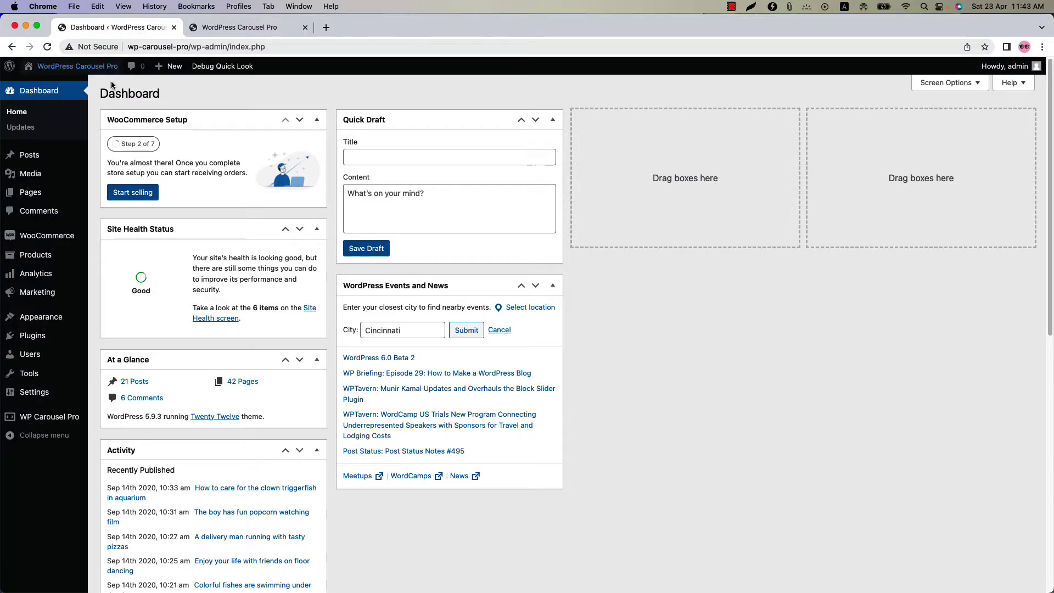
mouse_move(46, 418)
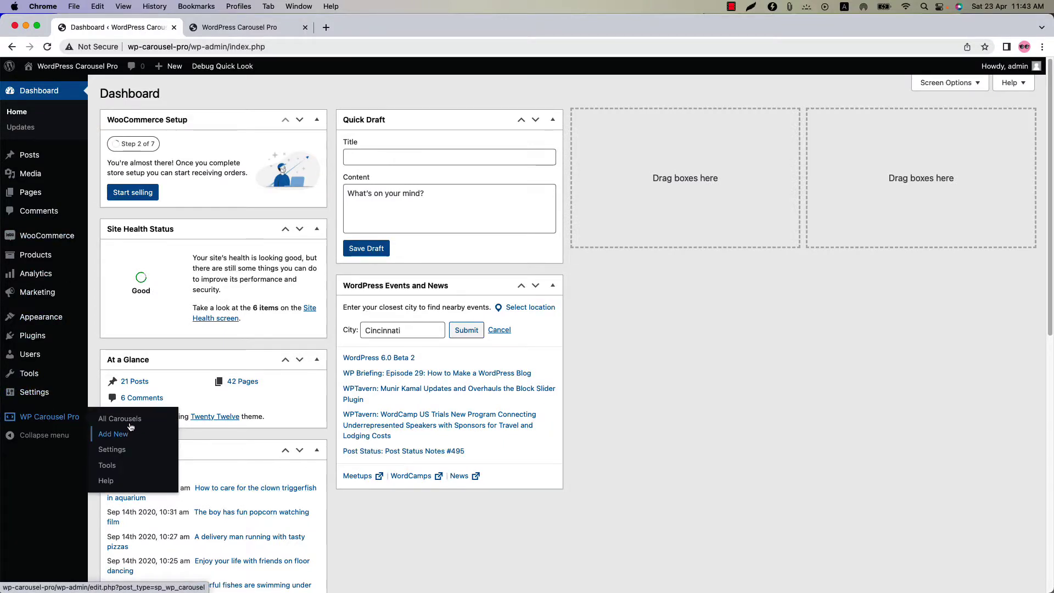
click(119, 418)
click(196, 94)
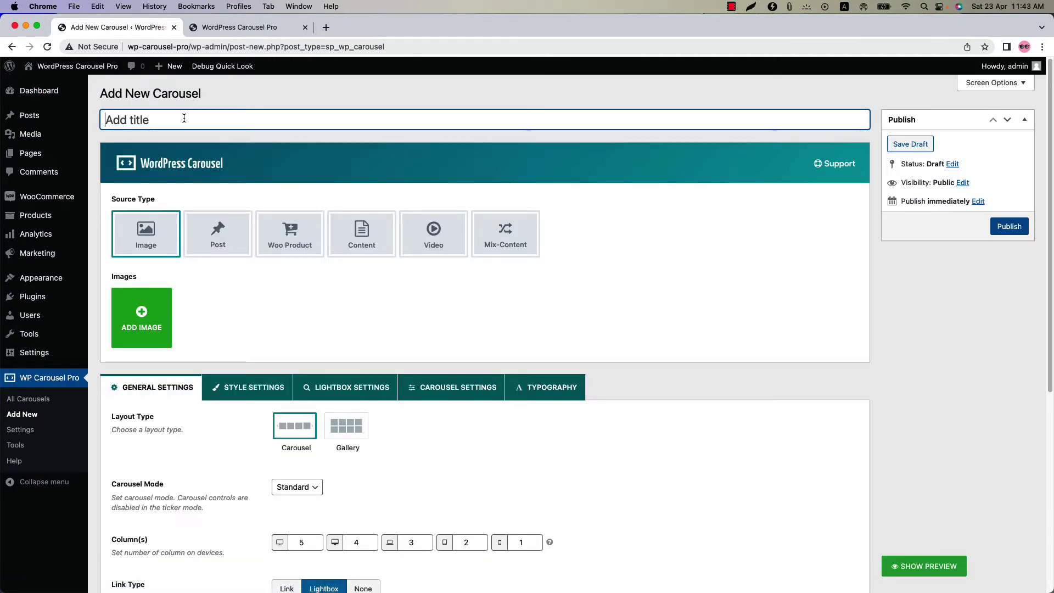
text(Test Carousel)
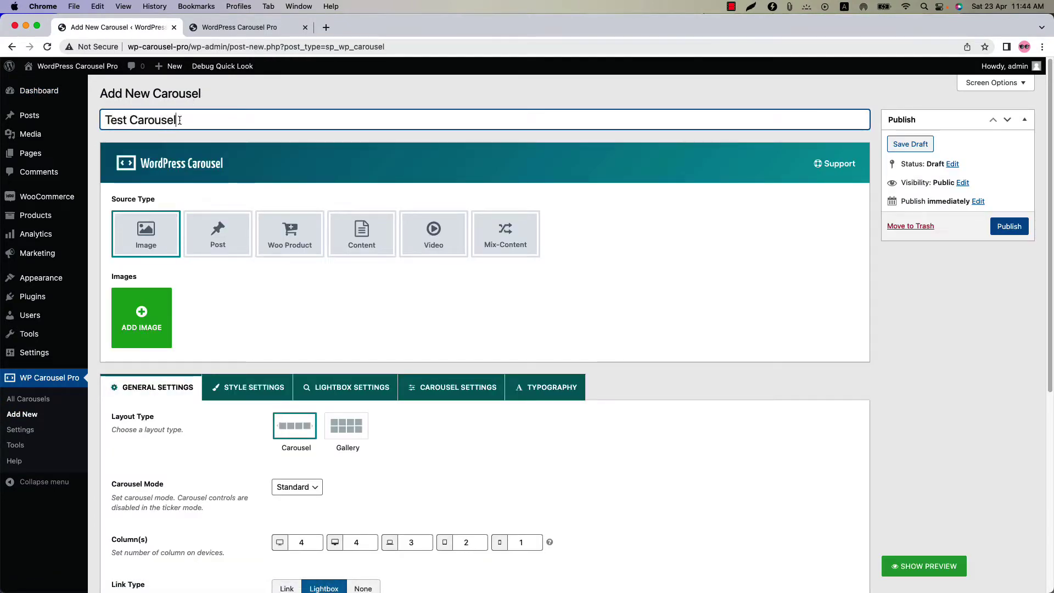
- Add nine media-library images to the carousel as a new gallery
click(150, 318)
scroll(431, 395, down, 10)
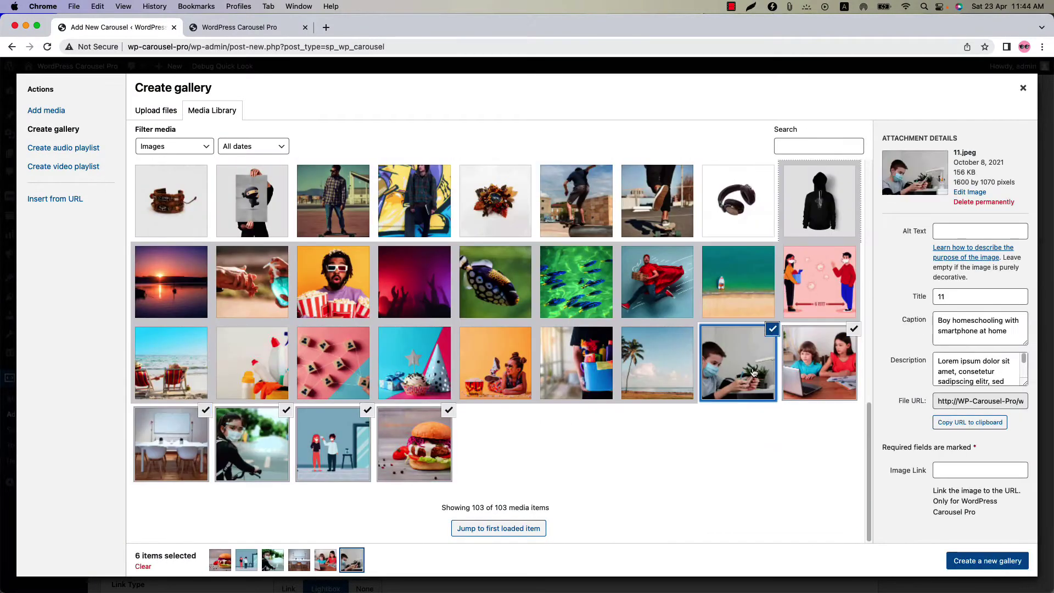
click(969, 560)
click(999, 560)
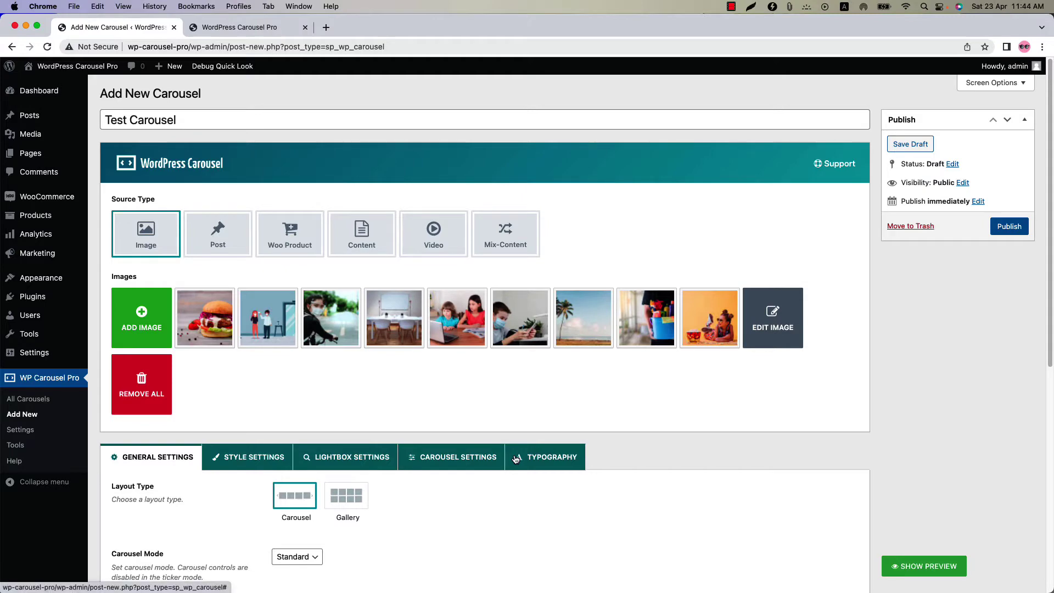
click(352, 456)
- Show the live preview and choose the expand-arrows lightbox icon style
scroll(381, 453, down, 4)
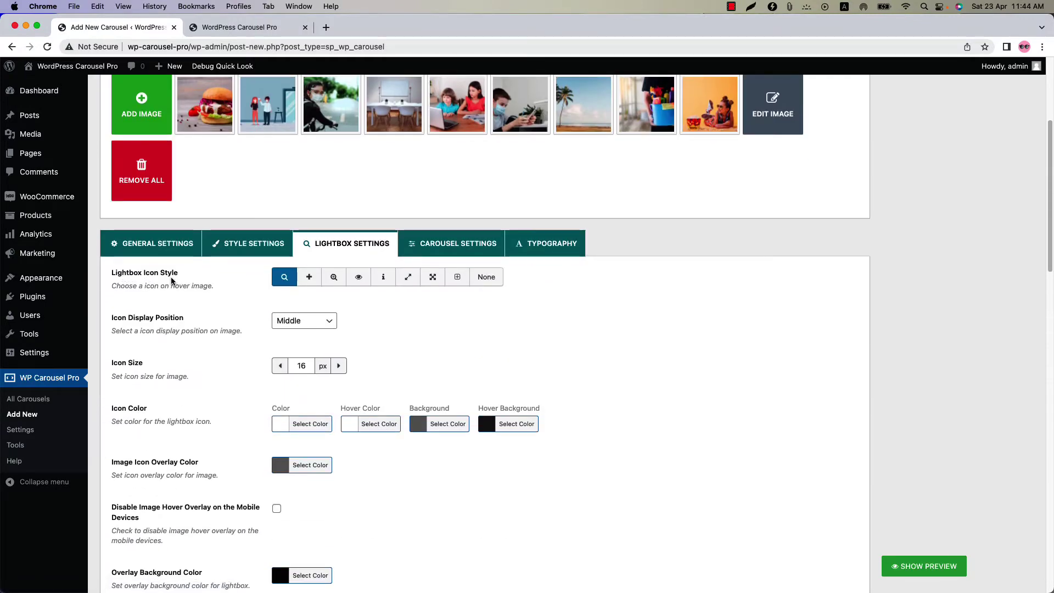
click(911, 566)
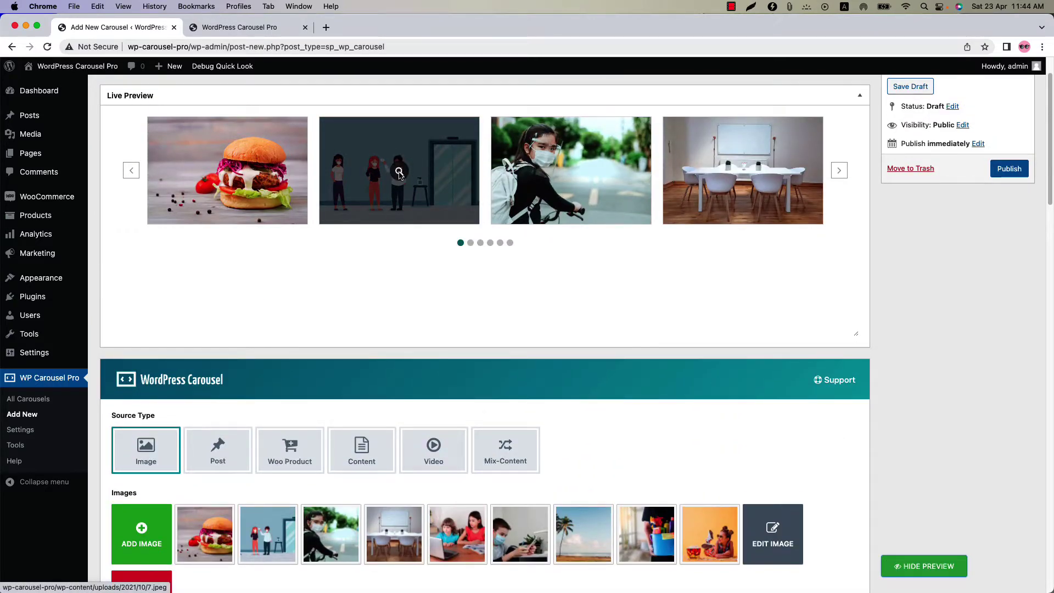
scroll(365, 433, down, 5)
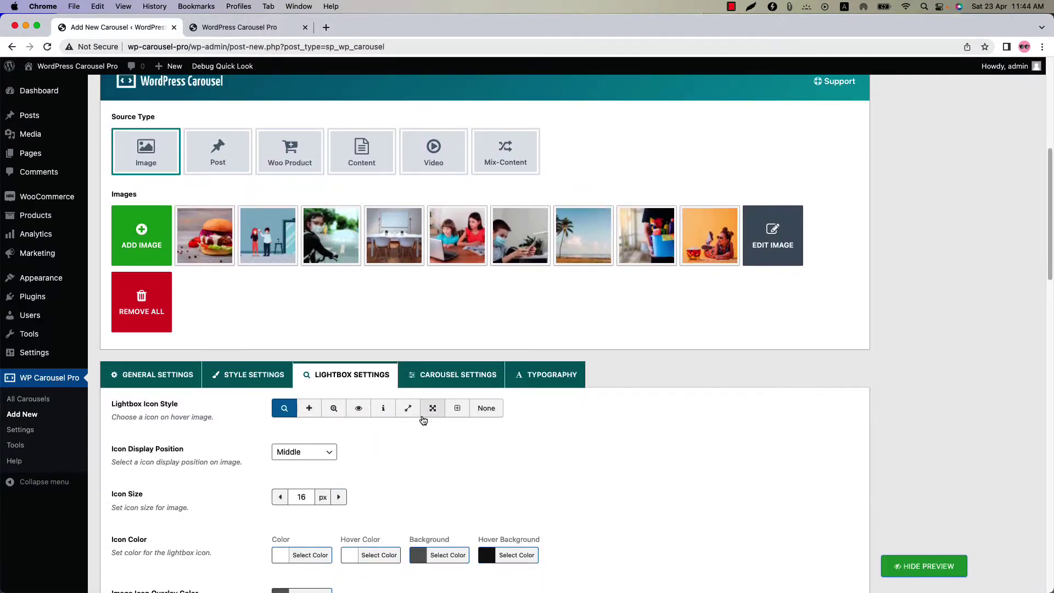
click(411, 415)
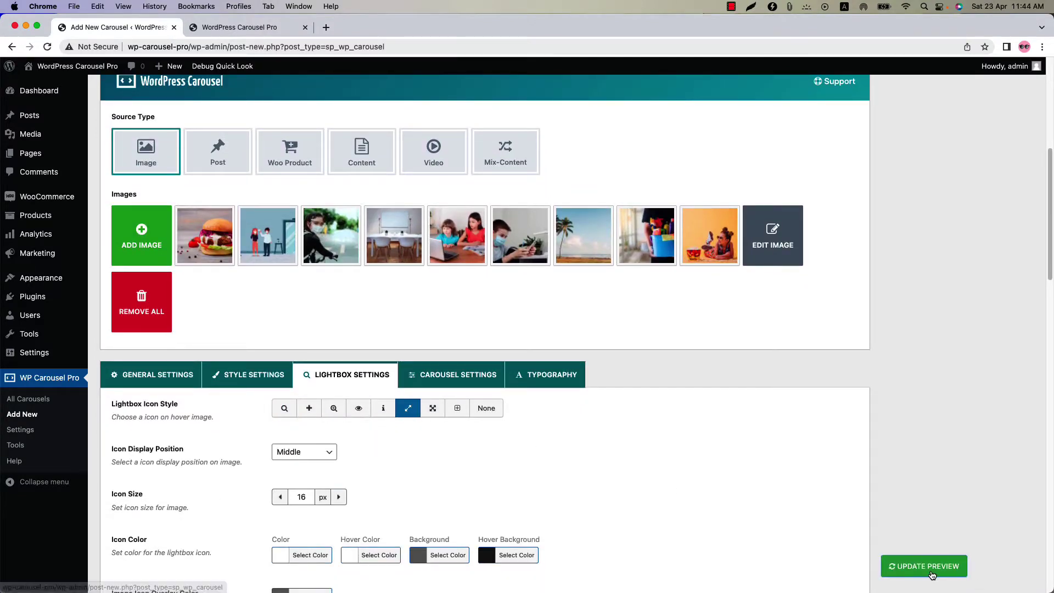
- Check the expand icon by opening the second image in the preview lightbox
scroll(931, 574, up, 2)
scroll(931, 574, up, 4)
mouse_move(433, 176)
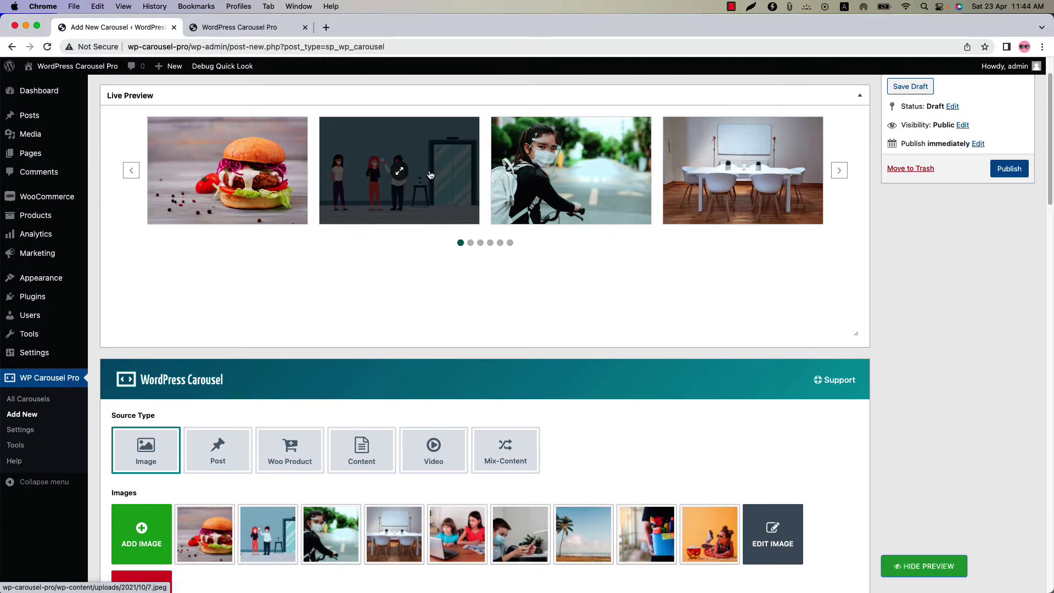
click(400, 170)
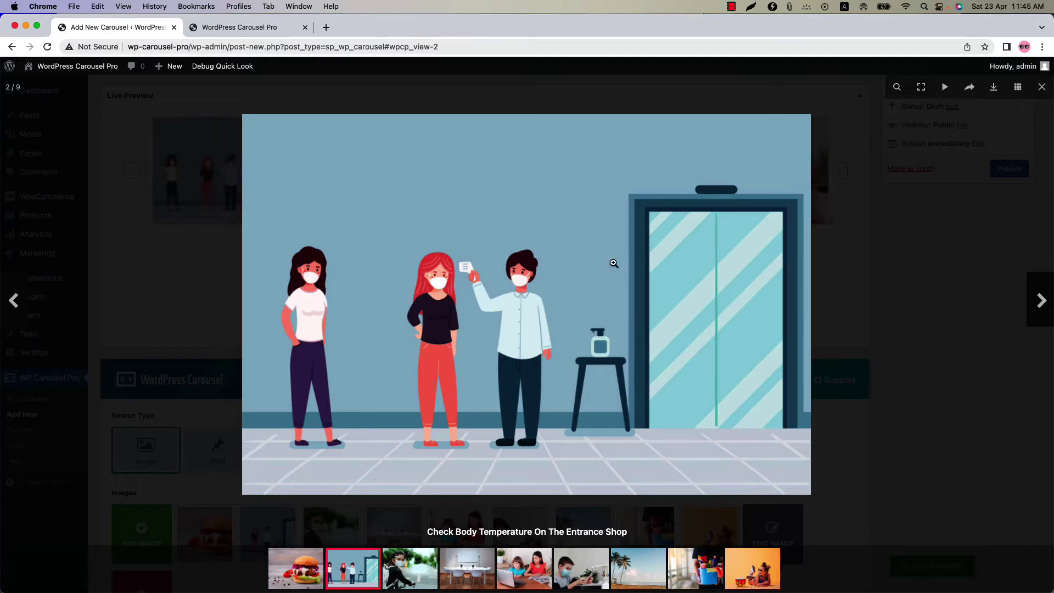
click(883, 286)
scroll(516, 381, down, 8)
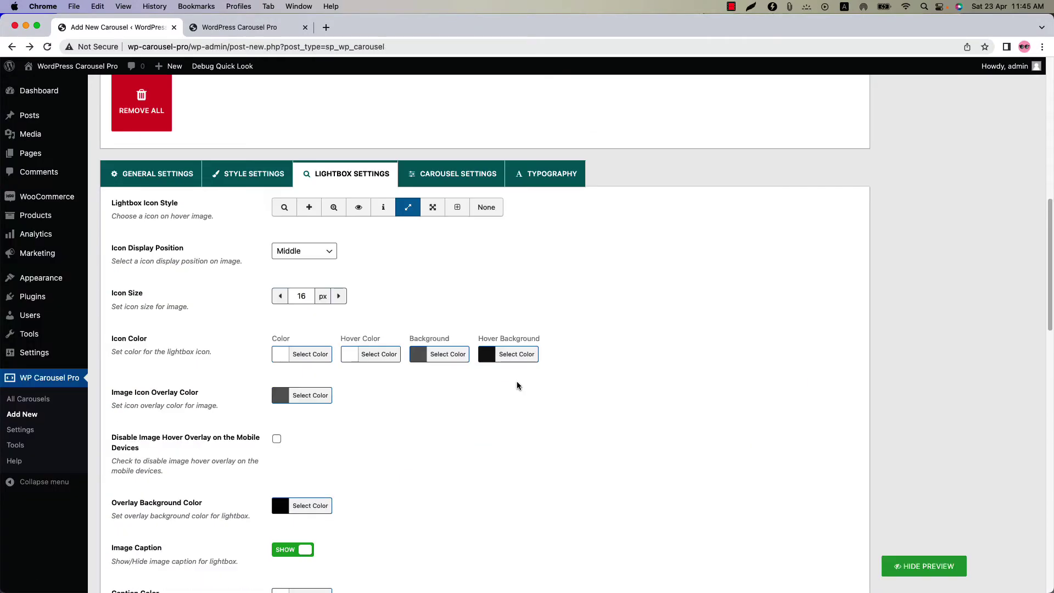
- Move the expand icon to Top Right and check it on an image in the preview
click(309, 256)
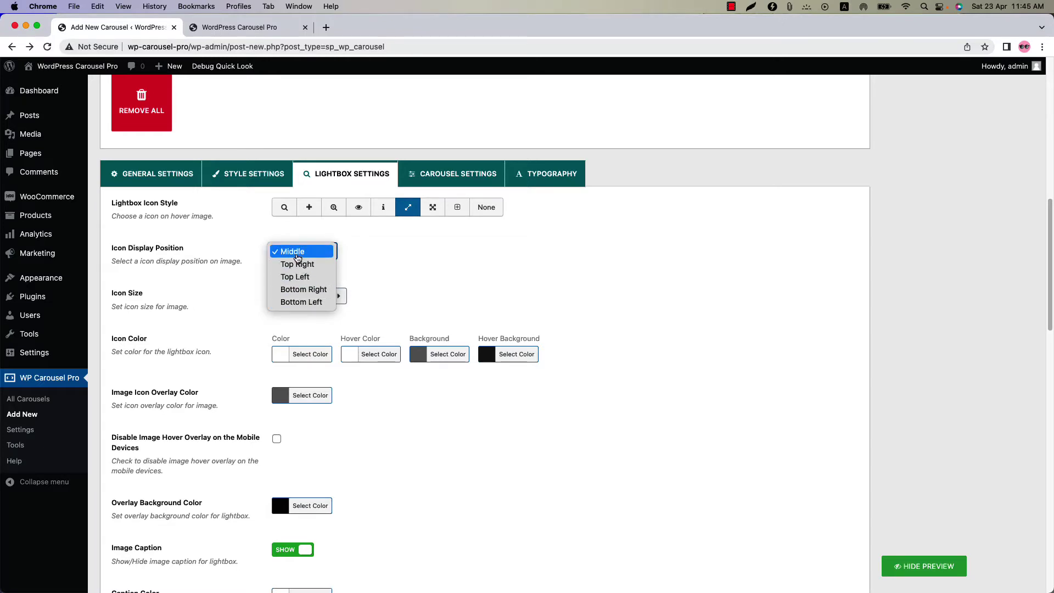
click(297, 264)
click(915, 567)
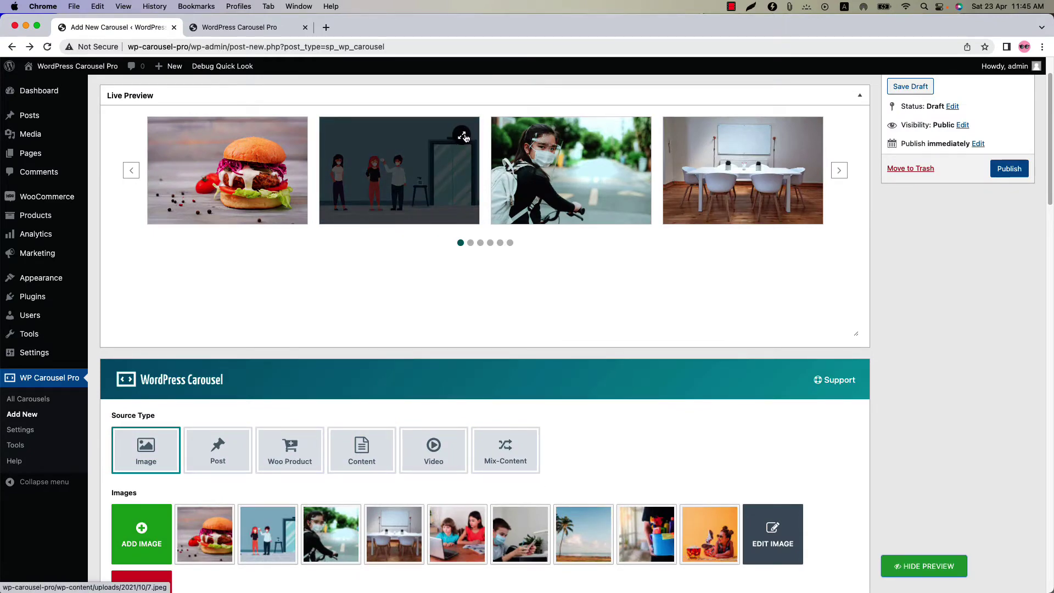
scroll(385, 274, down, 9)
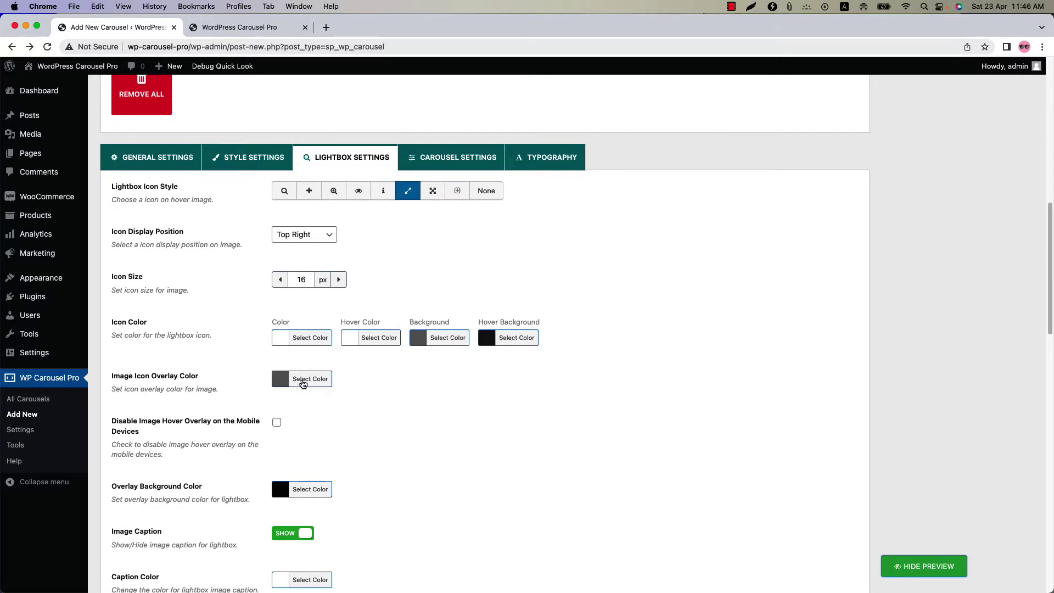
scroll(558, 456, up, 9)
mouse_move(397, 213)
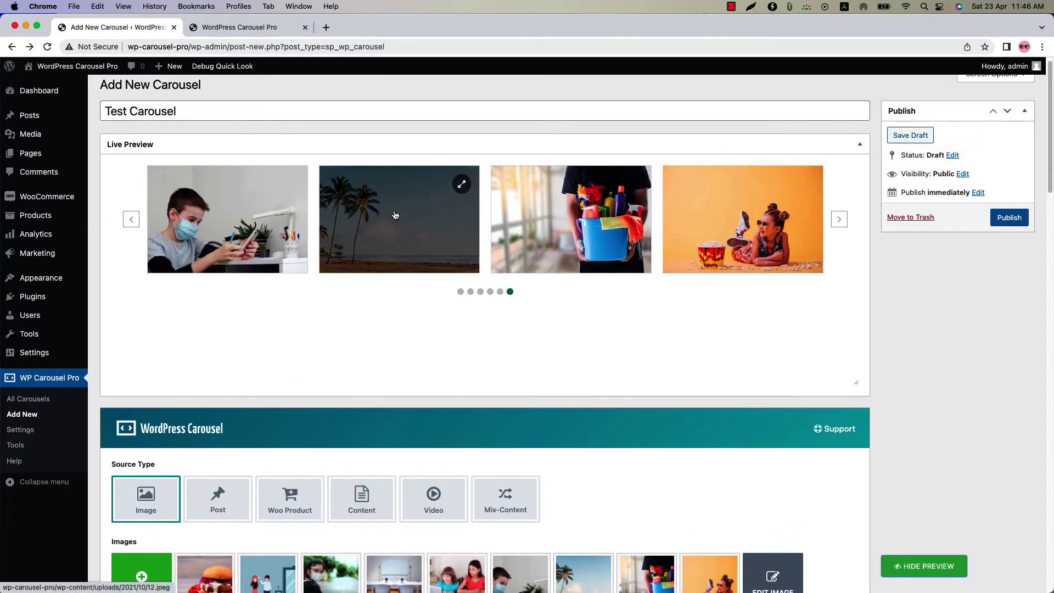
scroll(354, 529, down, 10)
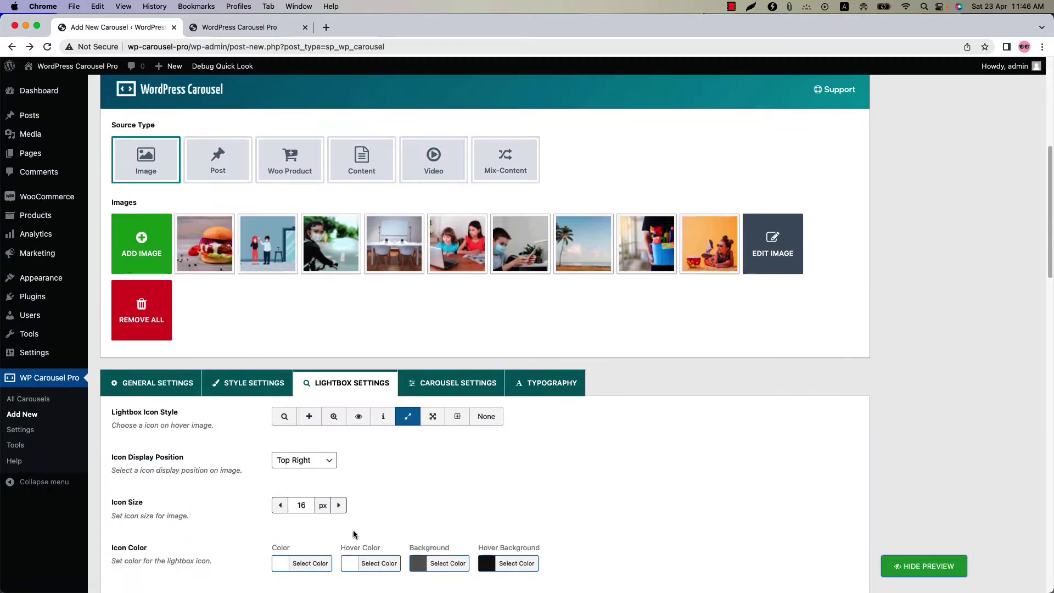
- Apply a red image icon overlay colour and update the preview
click(314, 402)
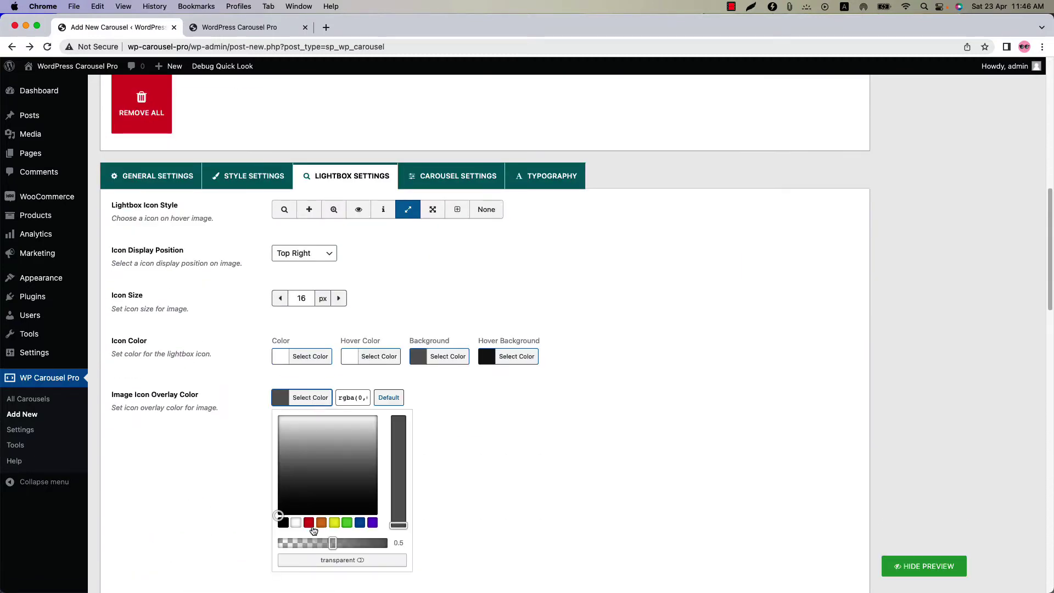
click(308, 522)
click(903, 567)
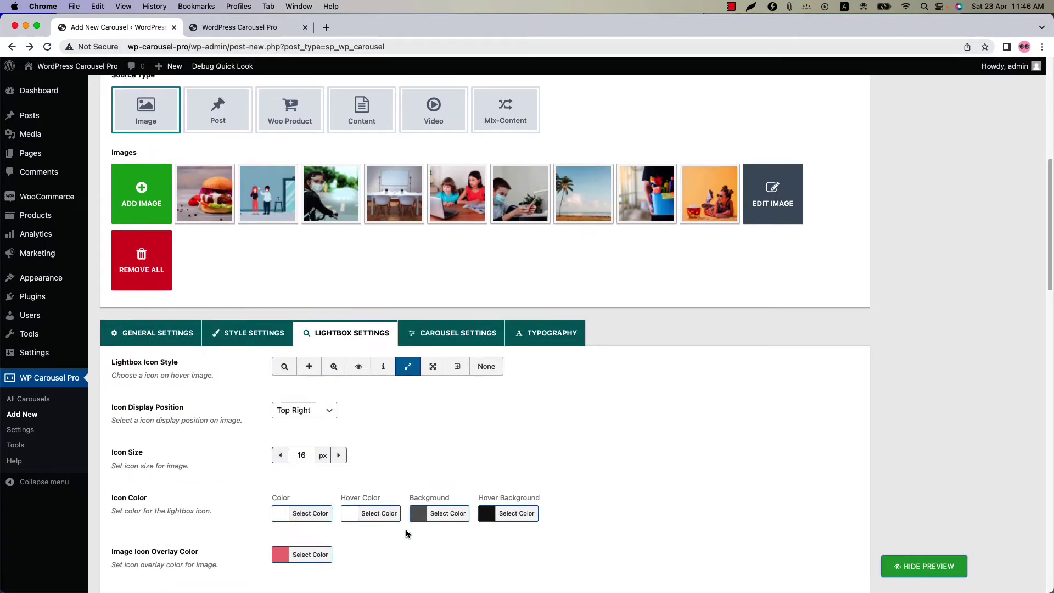
- Return the icon position to Middle and disable the hover overlay on mobile
scroll(485, 329, down, 4)
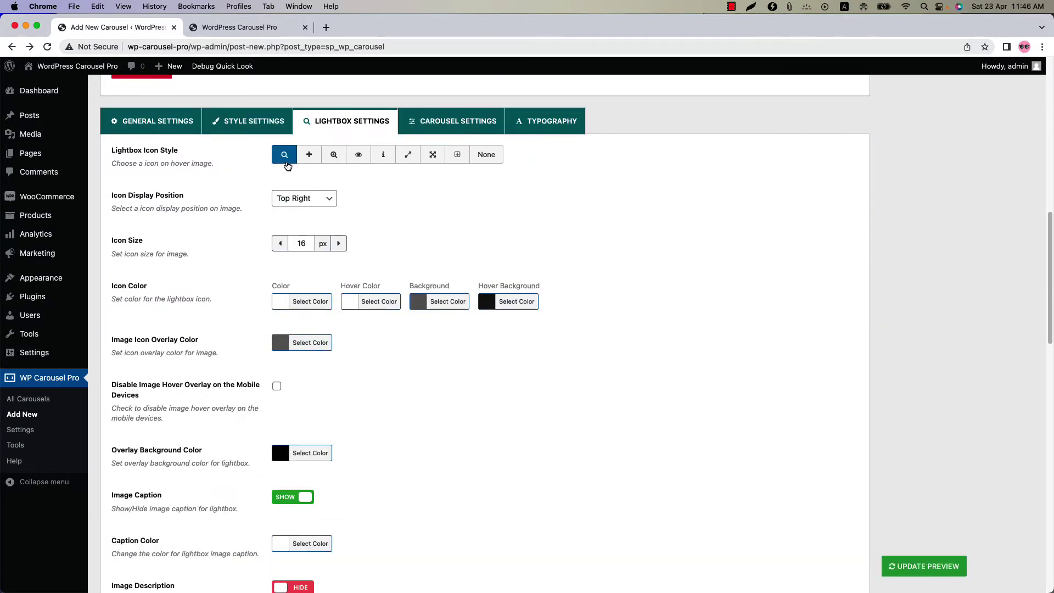
click(304, 198)
click(299, 211)
click(277, 386)
- Preview the palm beach image in the lightbox with the current overlay
scroll(386, 465, up, 10)
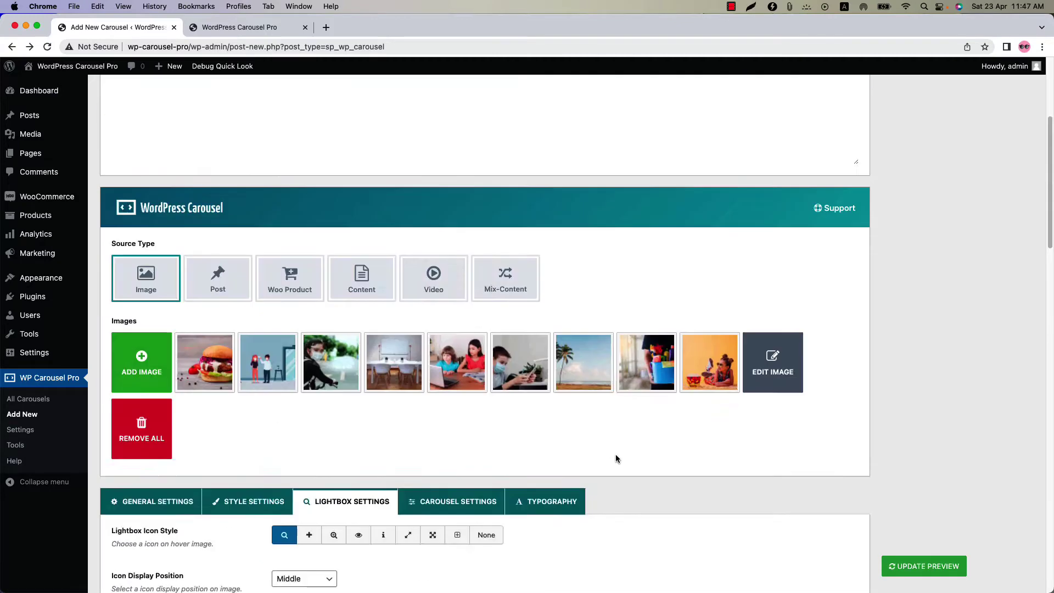
click(419, 232)
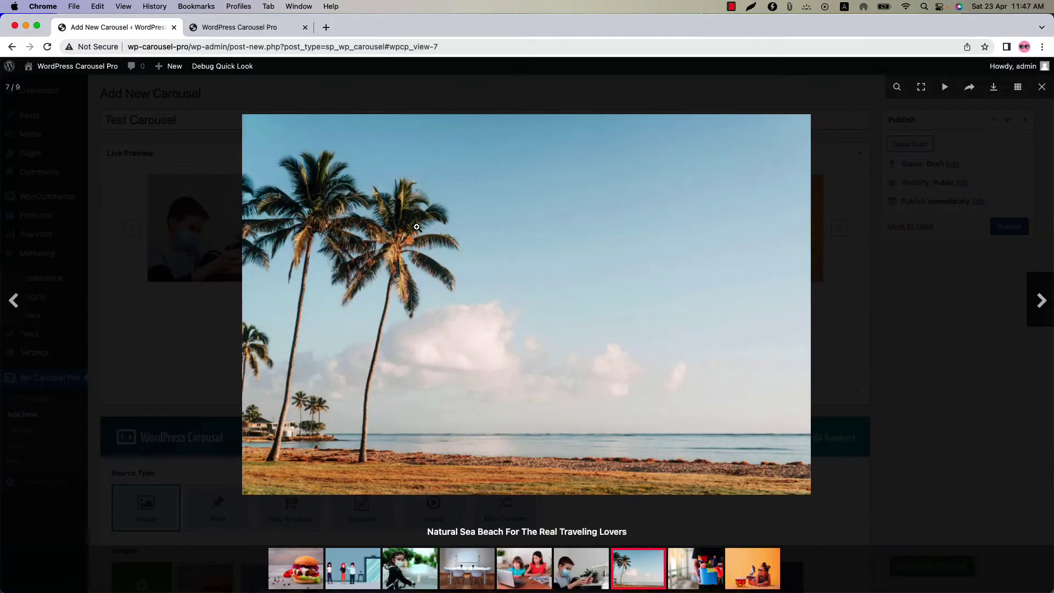
click(186, 322)
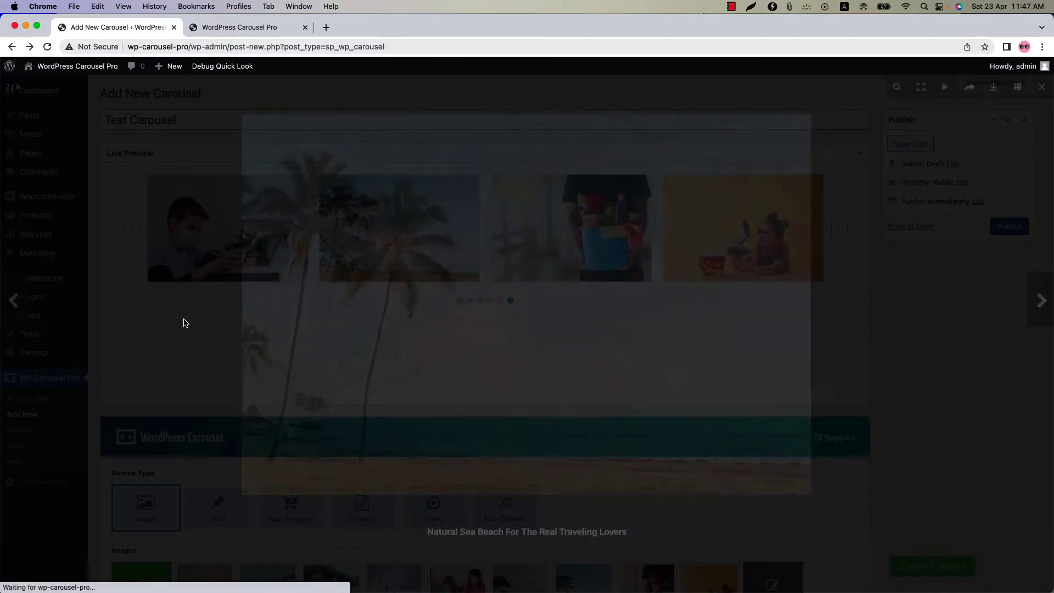
- Make the lightbox overlay background green and check it on the second image
scroll(287, 483, down, 10)
click(317, 429)
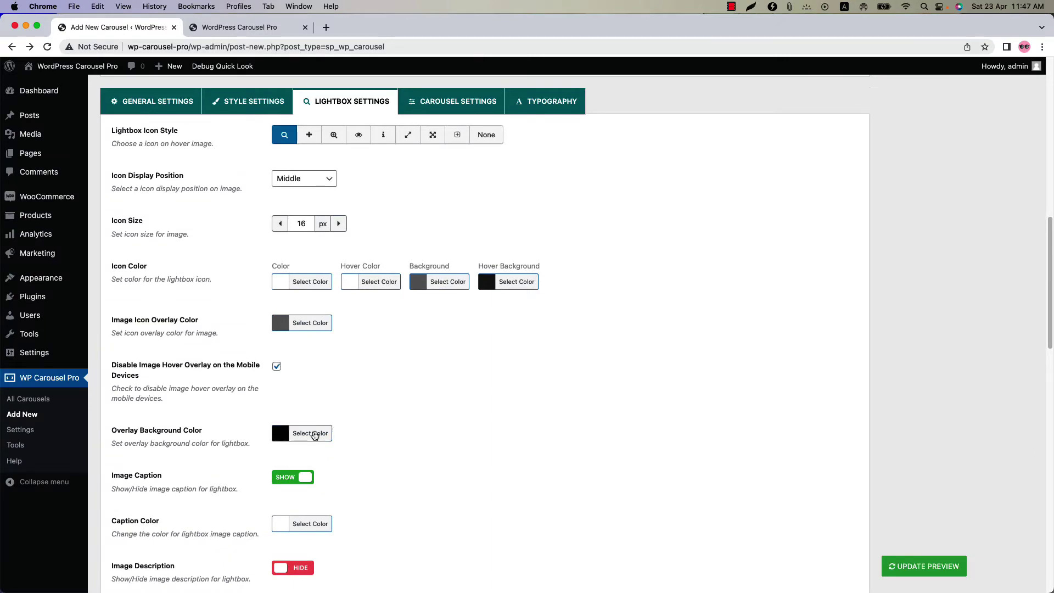
scroll(416, 421, down, 4)
click(347, 357)
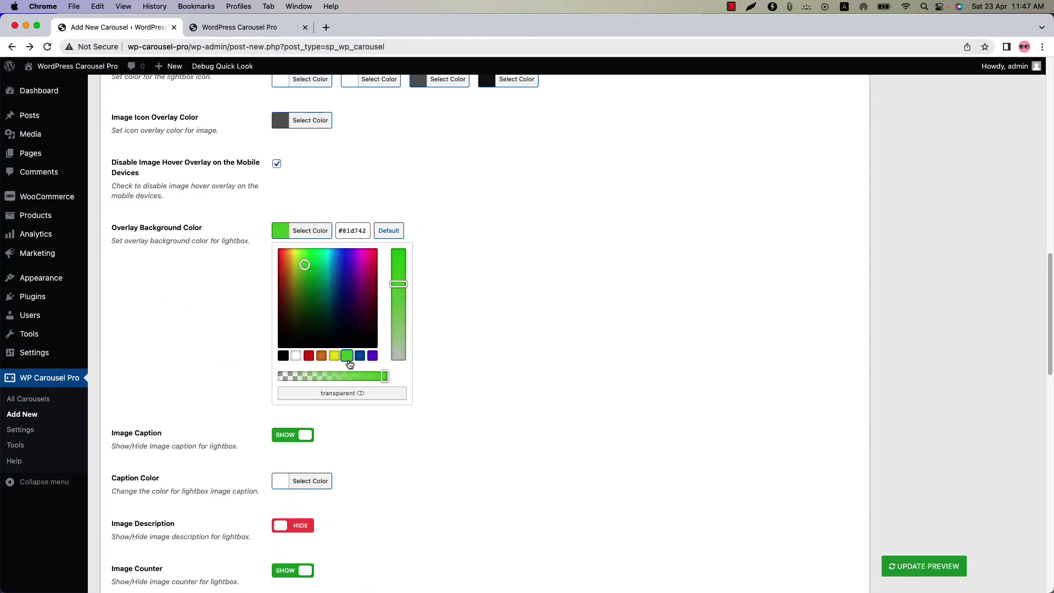
click(932, 568)
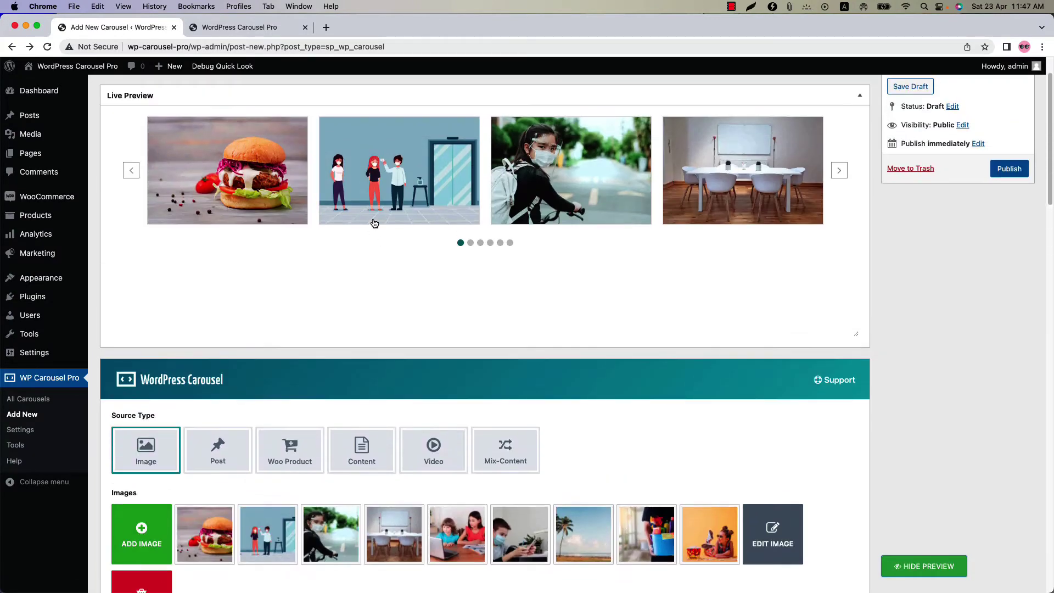
click(416, 174)
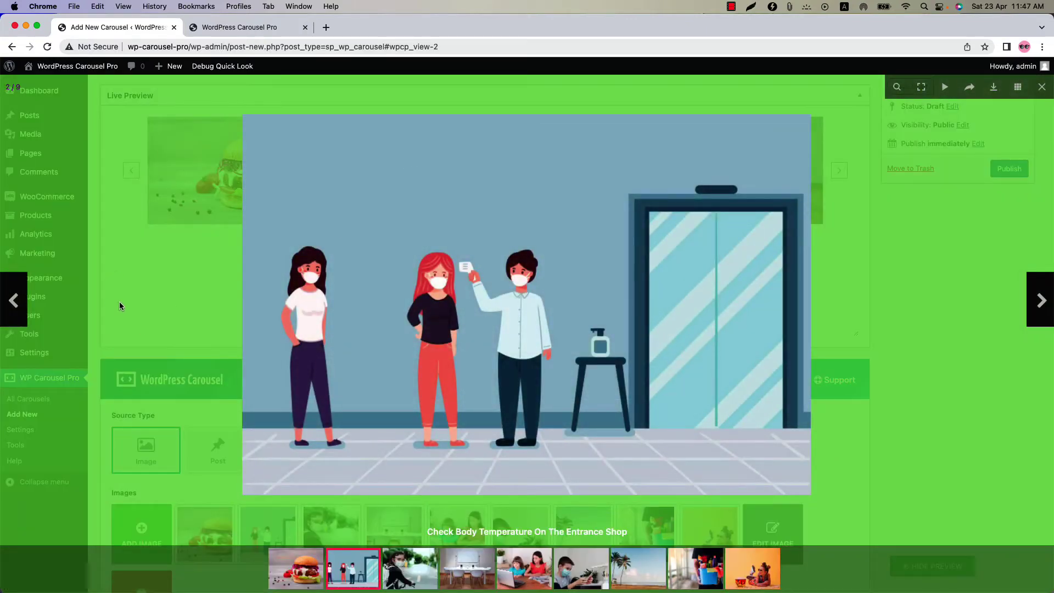
click(169, 308)
- Reset the overlay background to default black and open the beach photo in the lightbox
scroll(169, 308, down, 15)
click(304, 282)
click(388, 282)
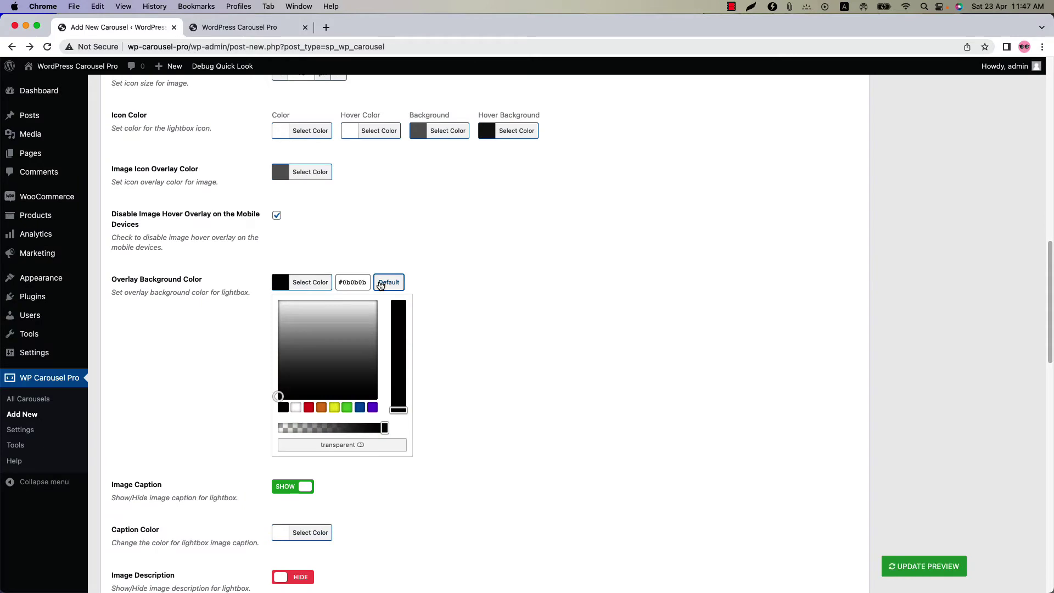
click(418, 276)
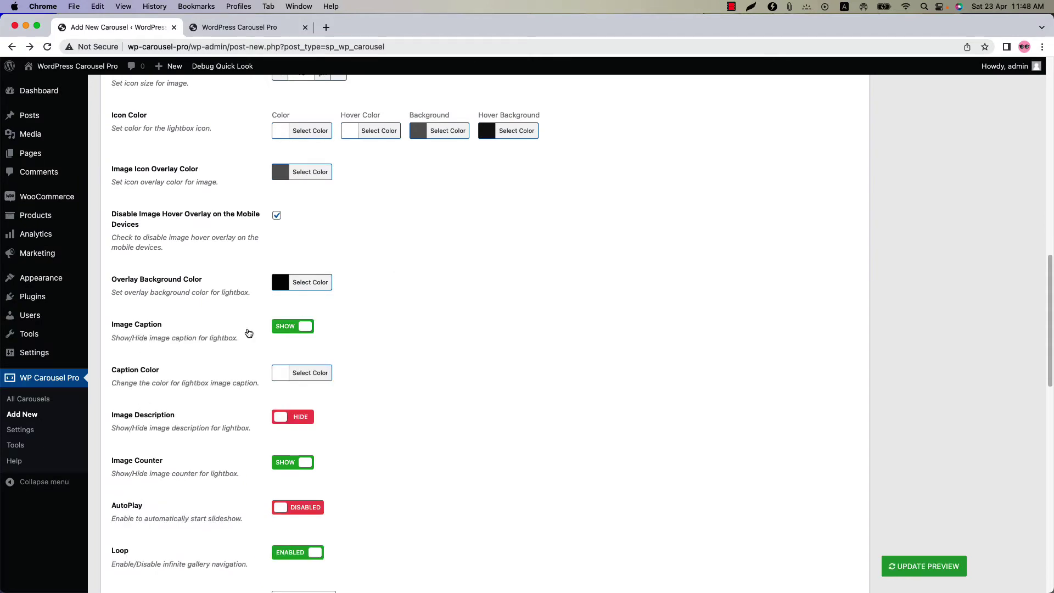
scroll(395, 375, up, 20)
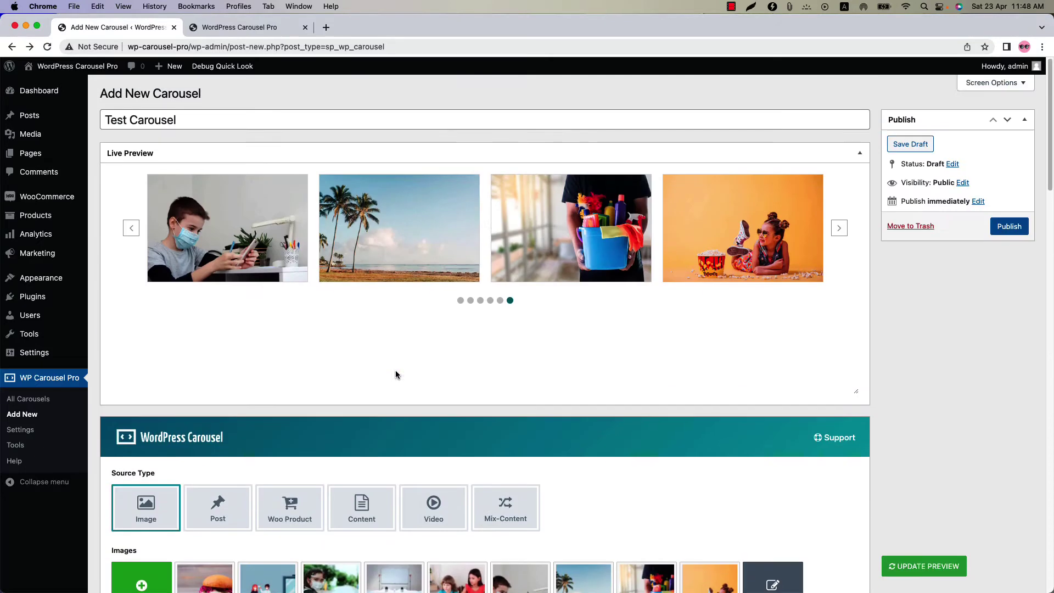
click(400, 228)
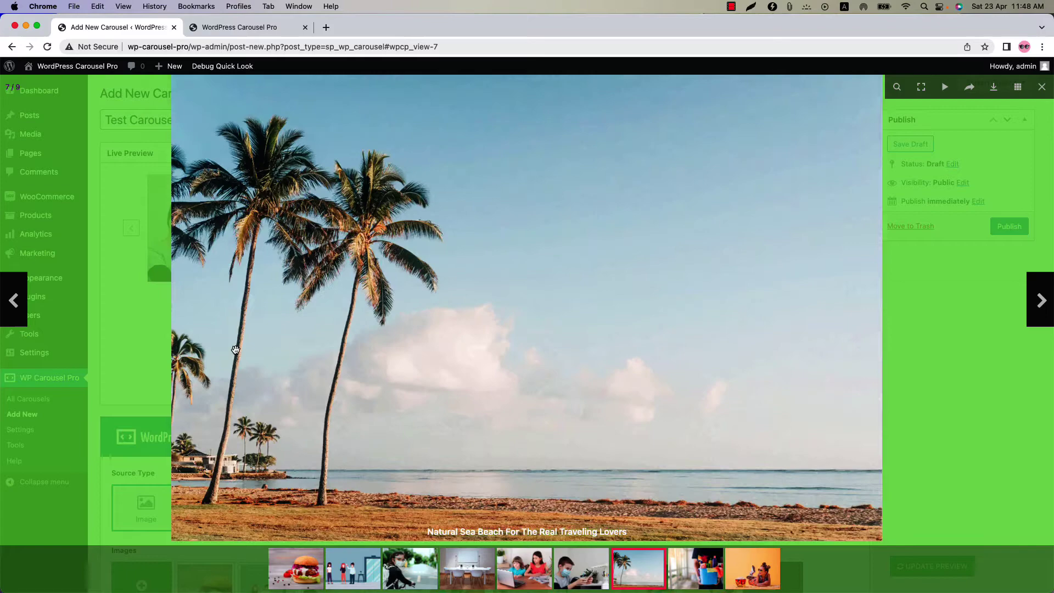
- Hide the image caption, update the preview, and check it on the elevator illustration
key(Escape)
scroll(279, 384, down, 20)
click(300, 356)
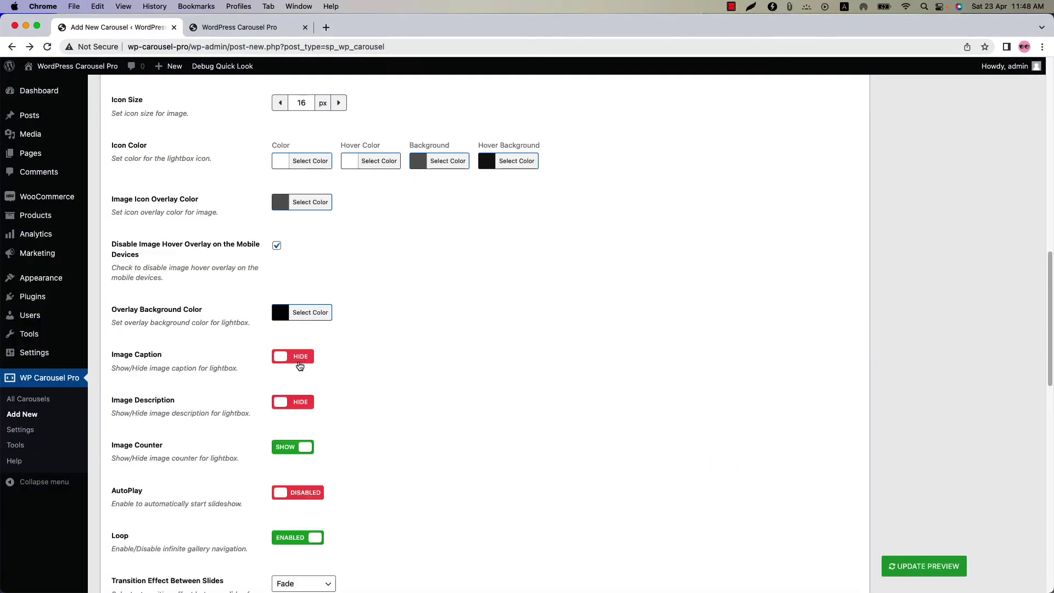
click(898, 567)
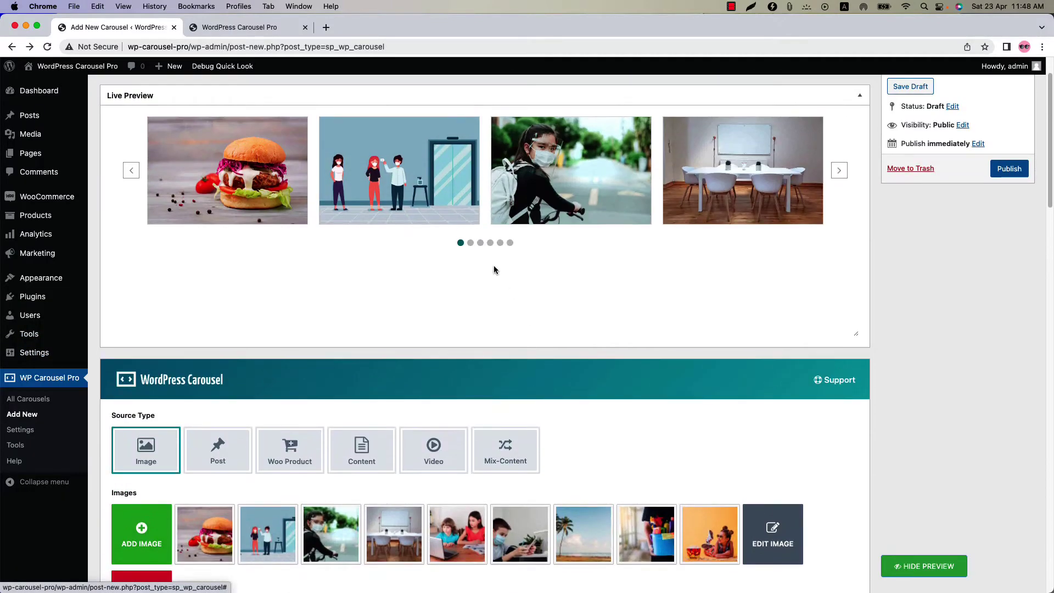
click(423, 195)
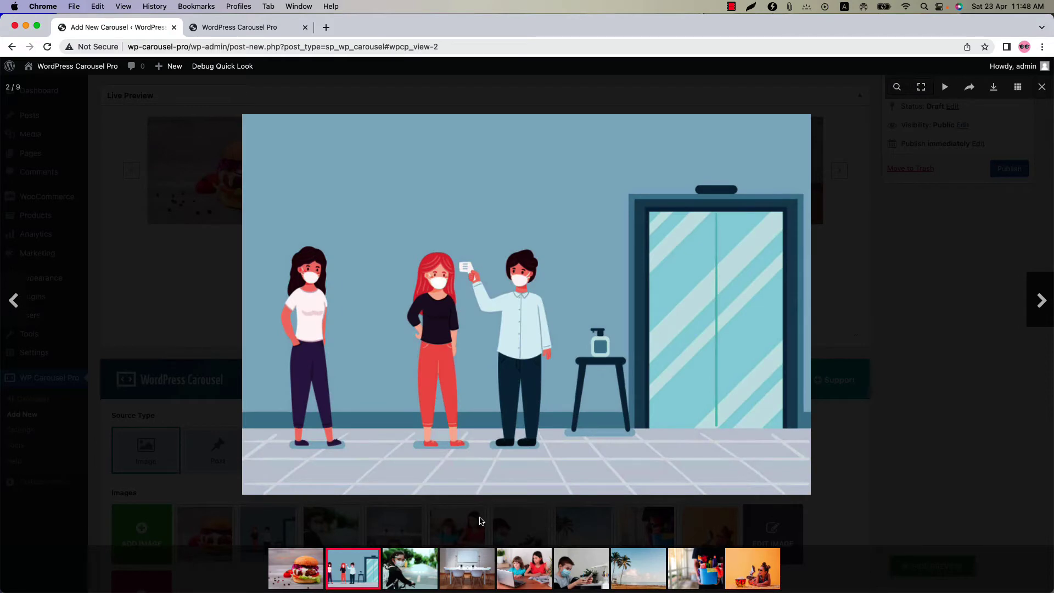
key(Escape)
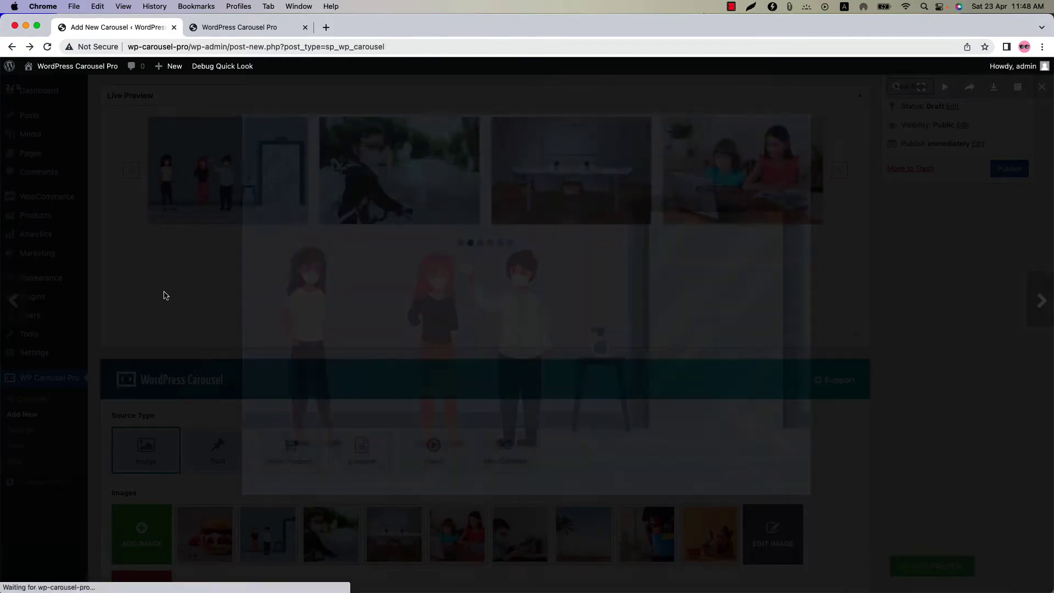
scroll(318, 297, down, 10)
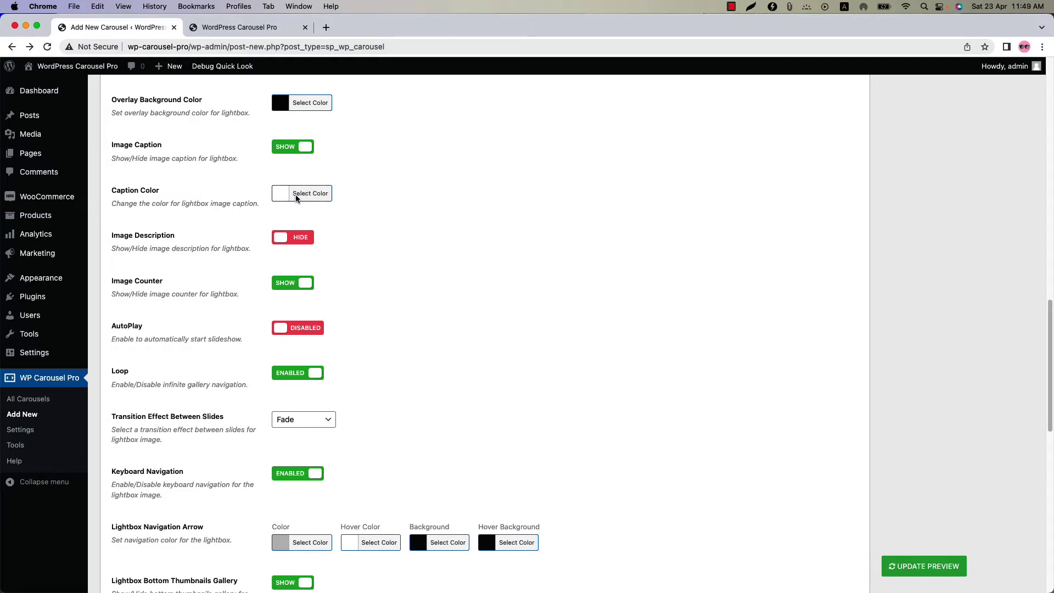
- Set Image Description and Image Caption to Hide and confirm on the beach photo
click(282, 235)
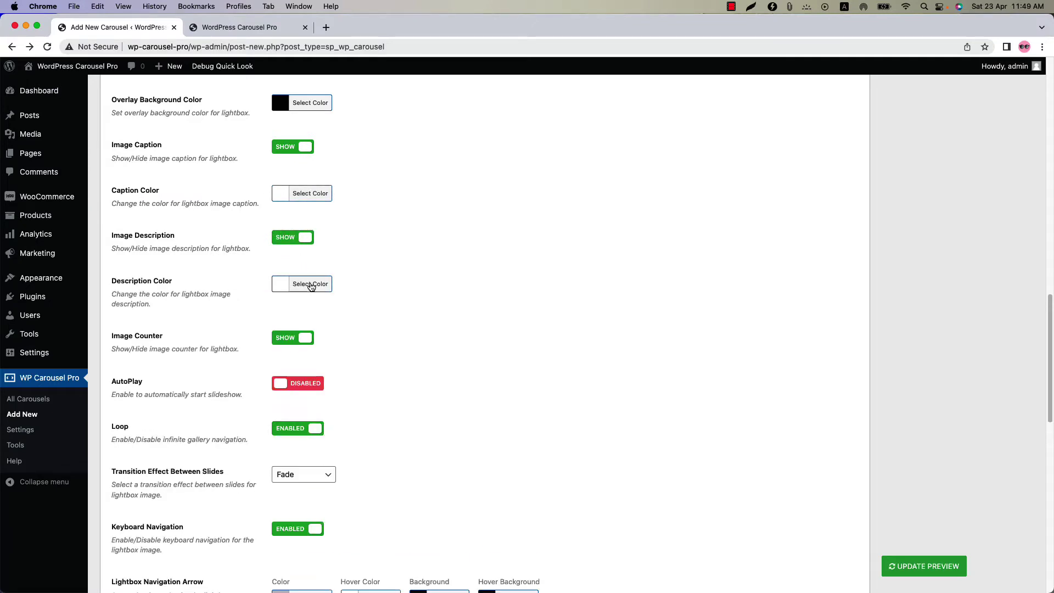
click(296, 238)
click(294, 147)
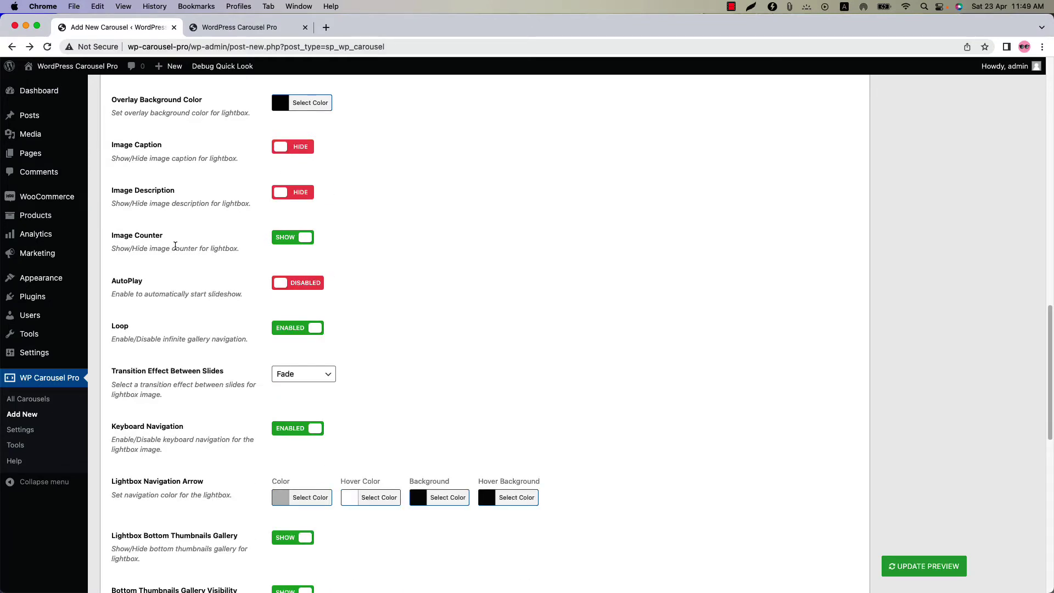
scroll(291, 248, up, 15)
click(336, 204)
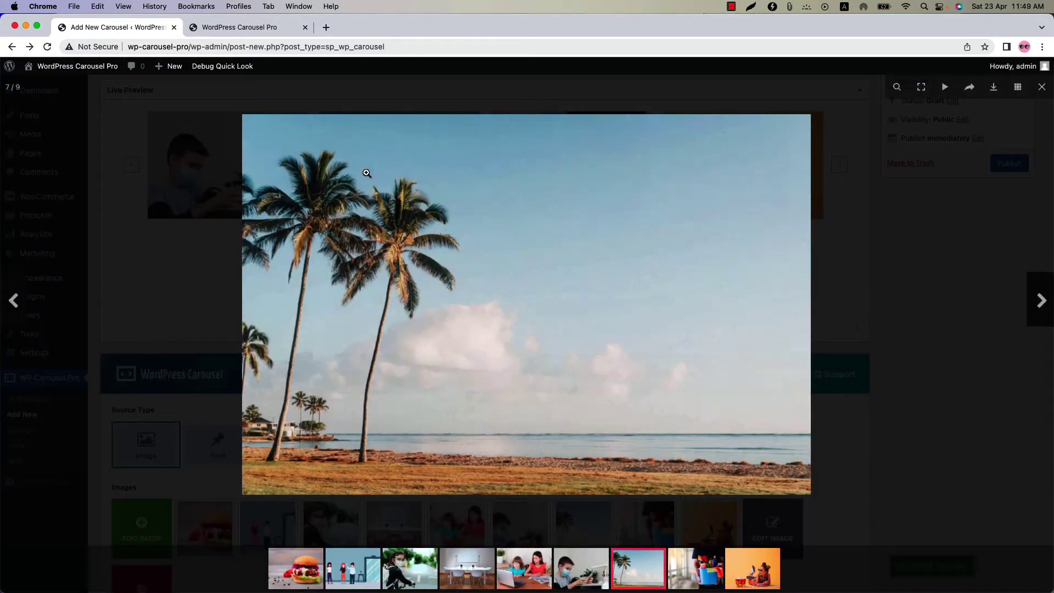
click(164, 292)
scroll(215, 454, down, 15)
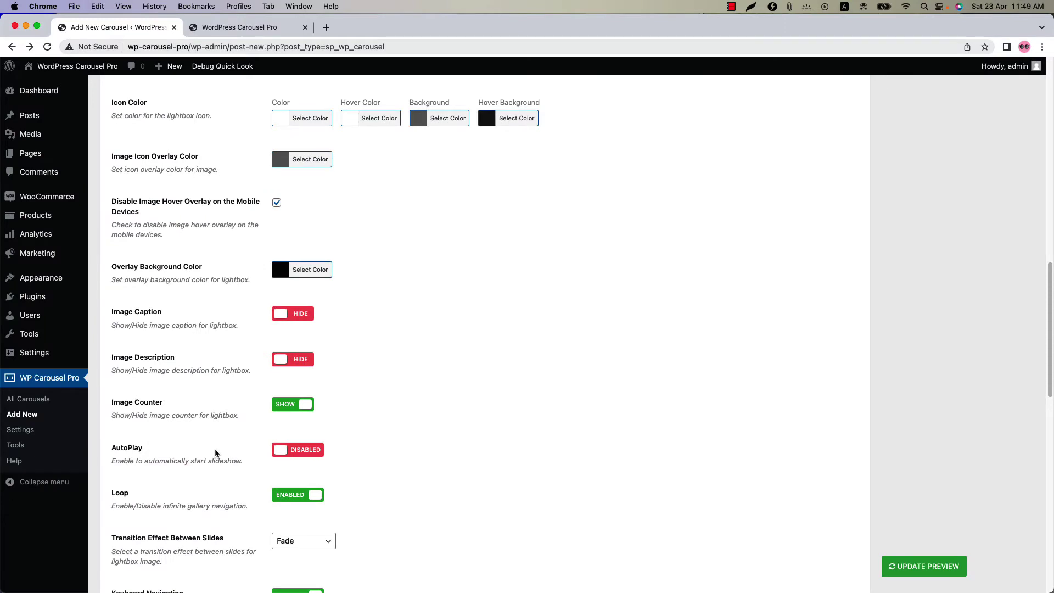
scroll(258, 454, down, 1)
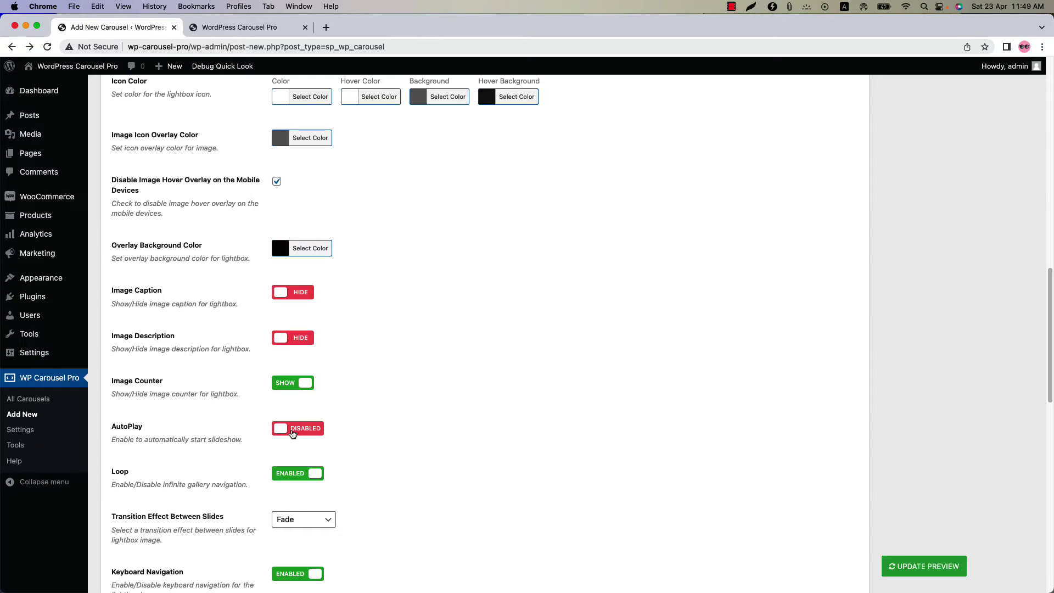
- Enable lightbox AutoPlay, watch the second image's slideshow in the preview, then disable it
click(293, 434)
click(892, 565)
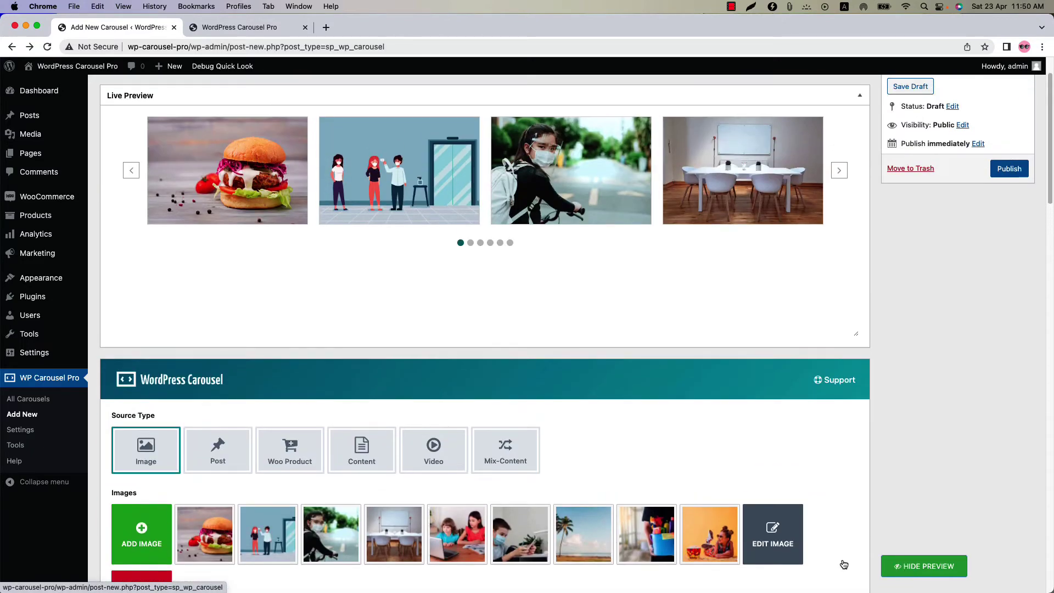
click(443, 179)
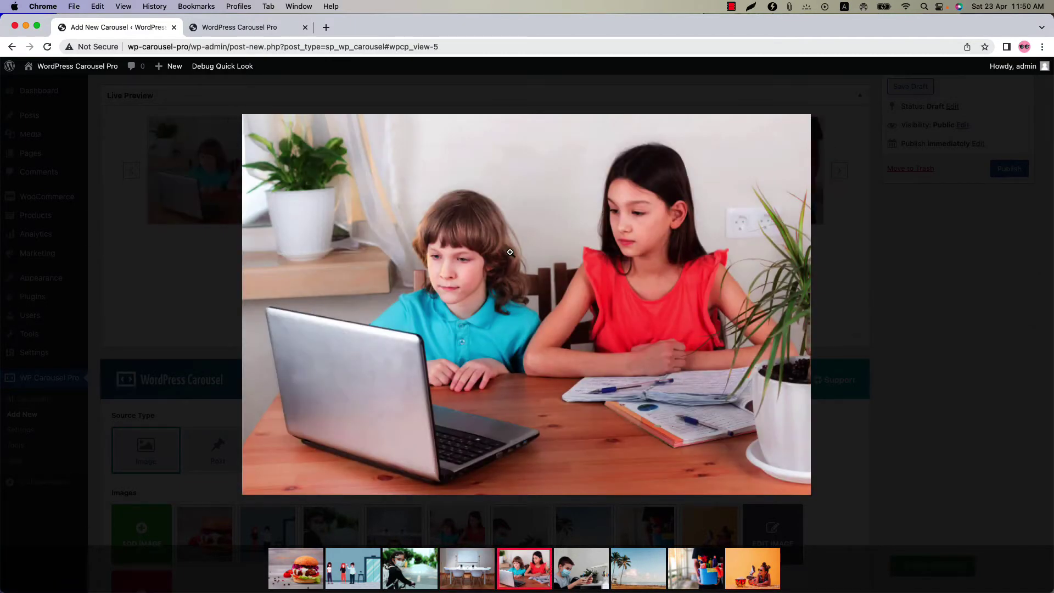
click(155, 268)
scroll(265, 480, down, 20)
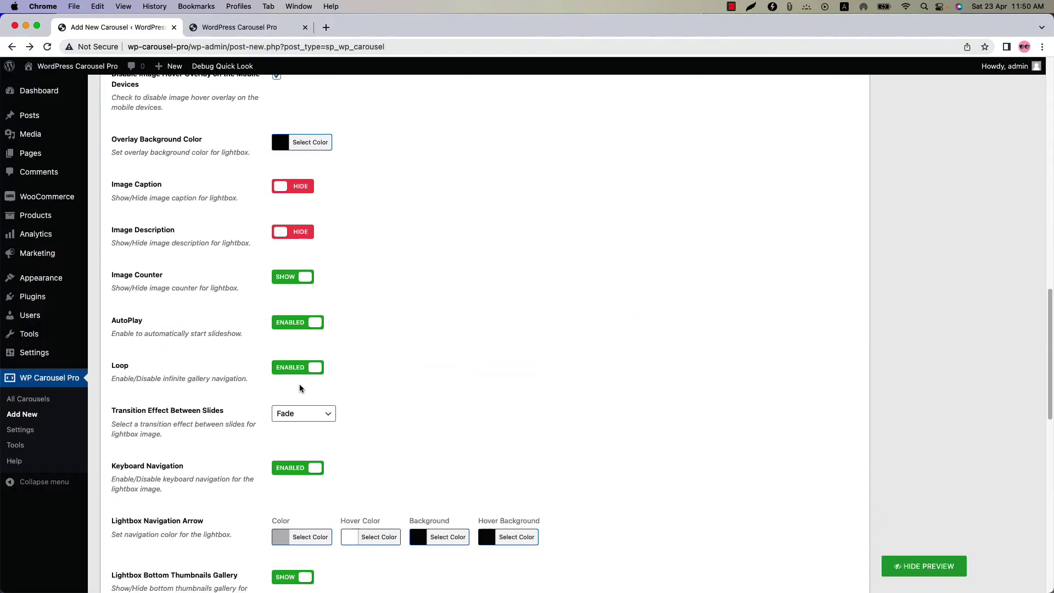
click(290, 320)
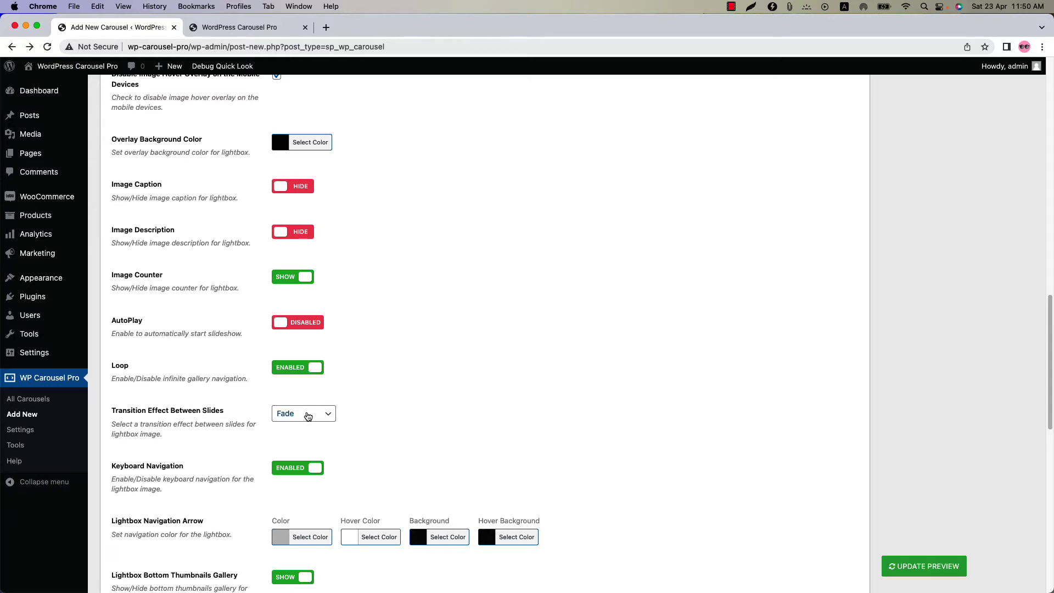
- Choose Slide as the lightbox transition and update the preview
click(308, 416)
click(305, 425)
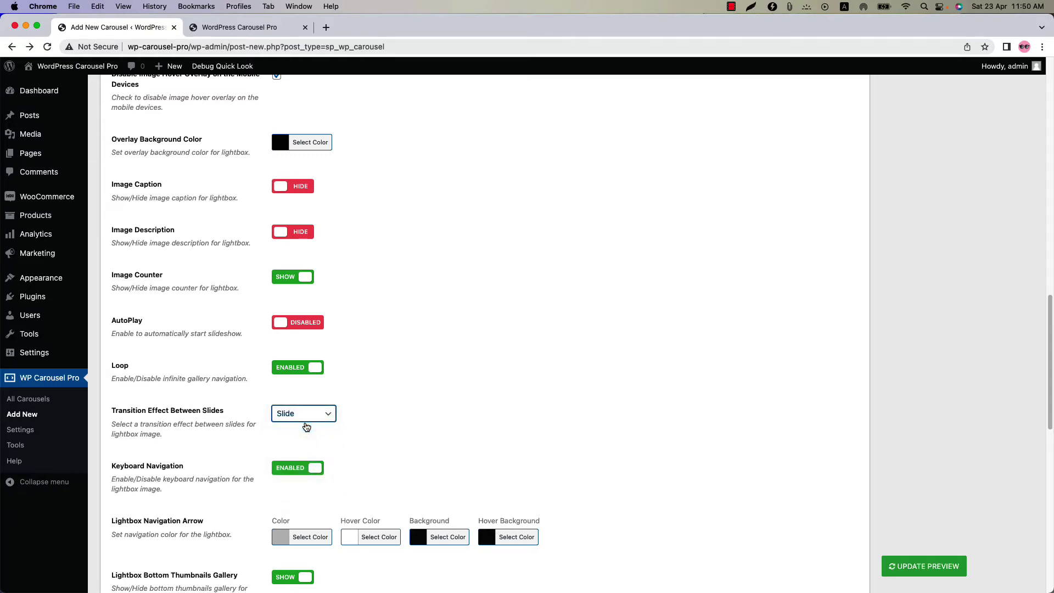
click(924, 566)
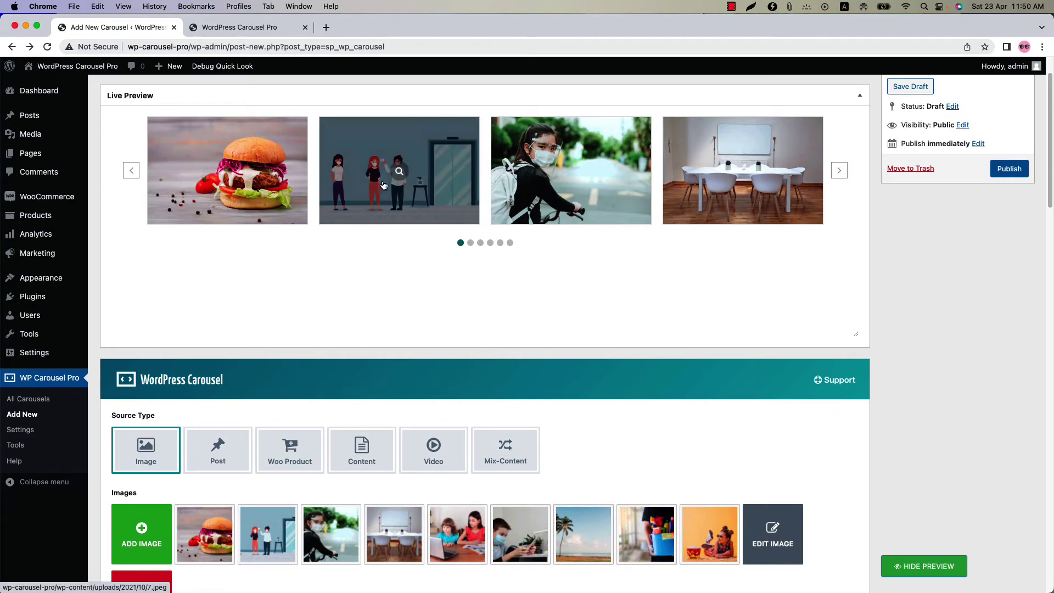
- Open the second image and advance three images with the next arrow before closing
click(399, 171)
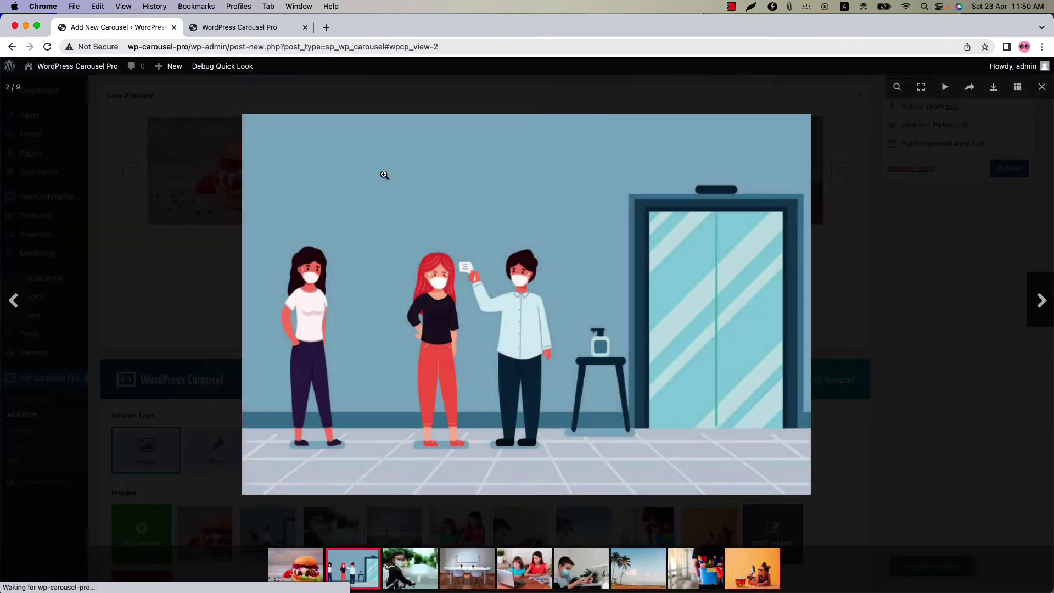
click(1039, 301)
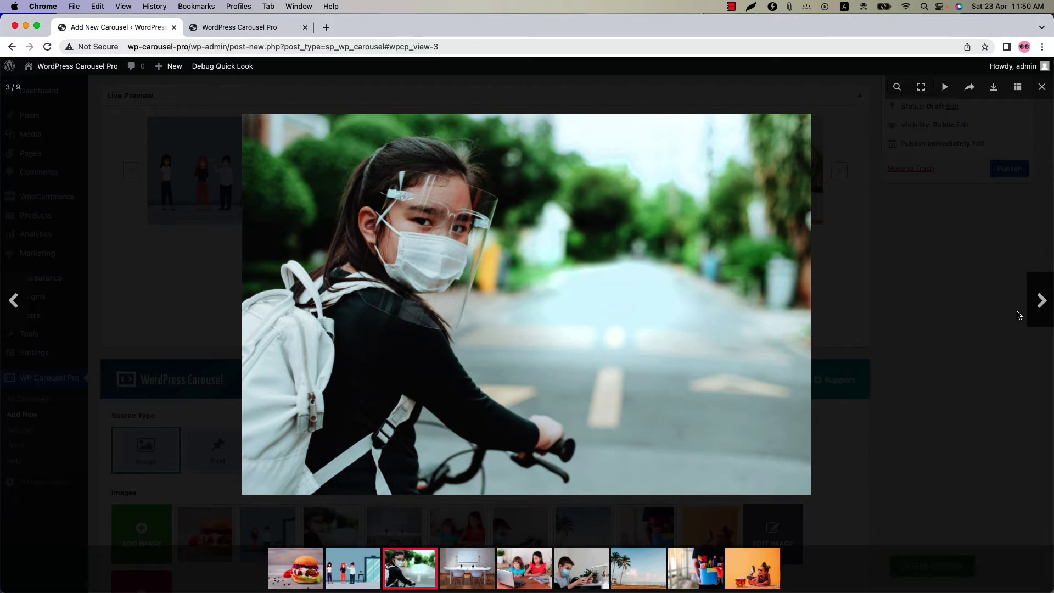
click(1040, 301)
click(1040, 301)
click(387, 510)
scroll(387, 510, down, 10)
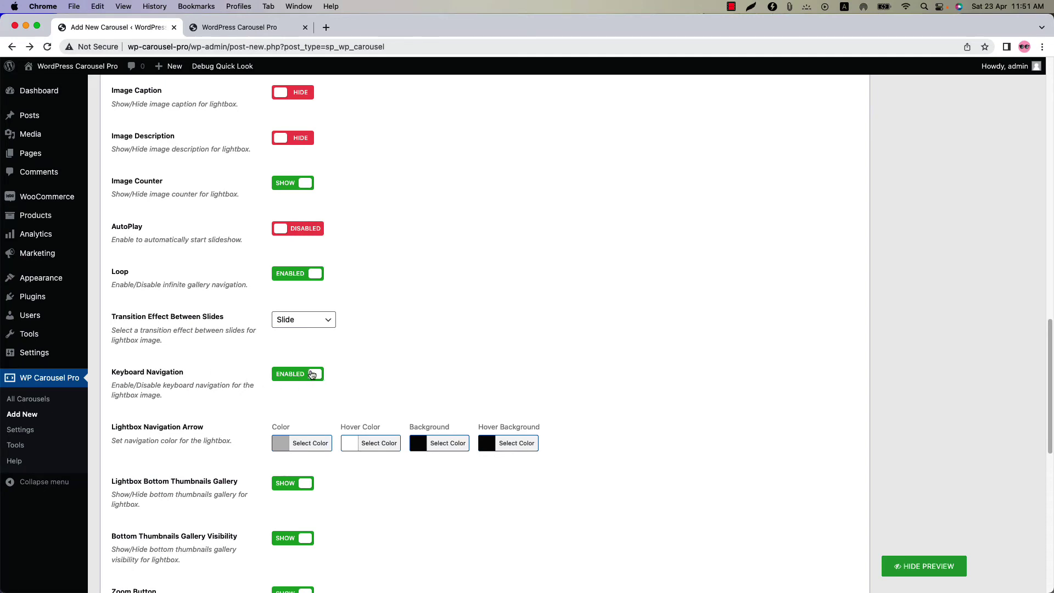
- Open a preview image in the lightbox, cycle forward and back with the arrow keys, then close with Esc
scroll(311, 374, up, 3)
scroll(311, 375, up, 15)
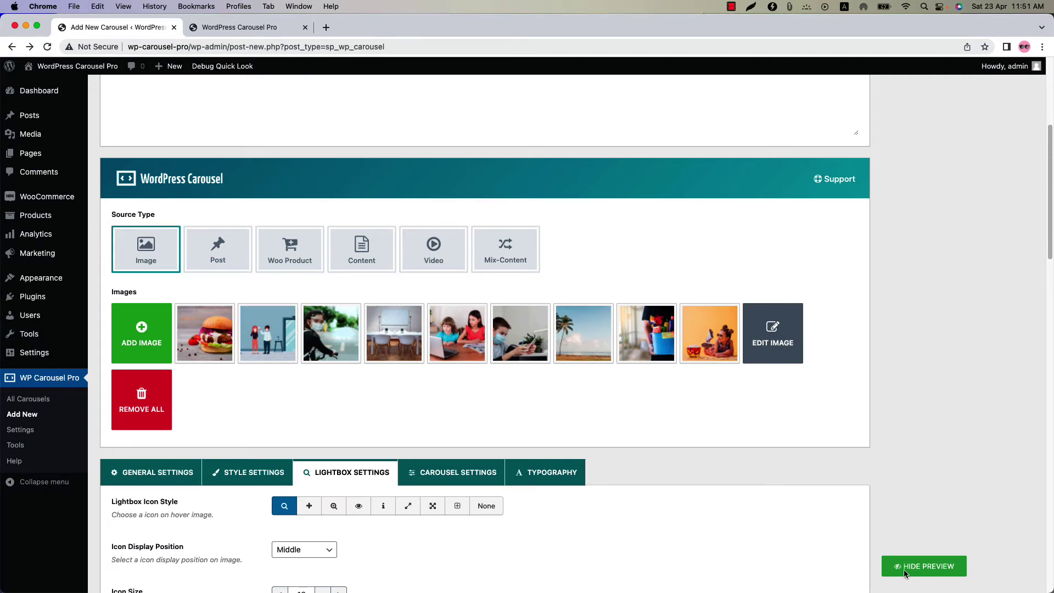
scroll(392, 335, up, 5)
click(385, 243)
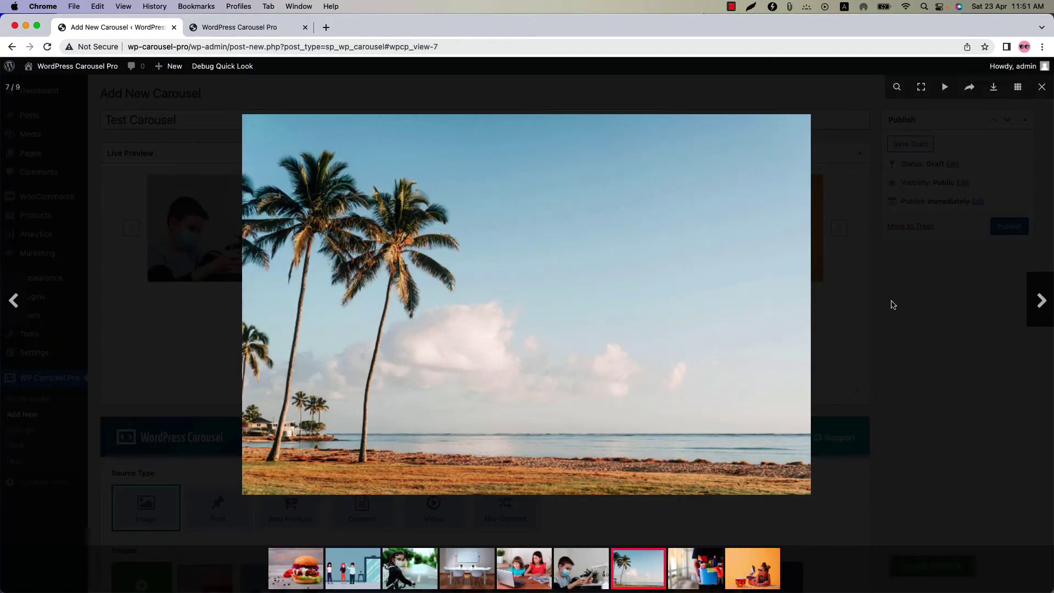
key(Right)
key(Right)
key(Right)
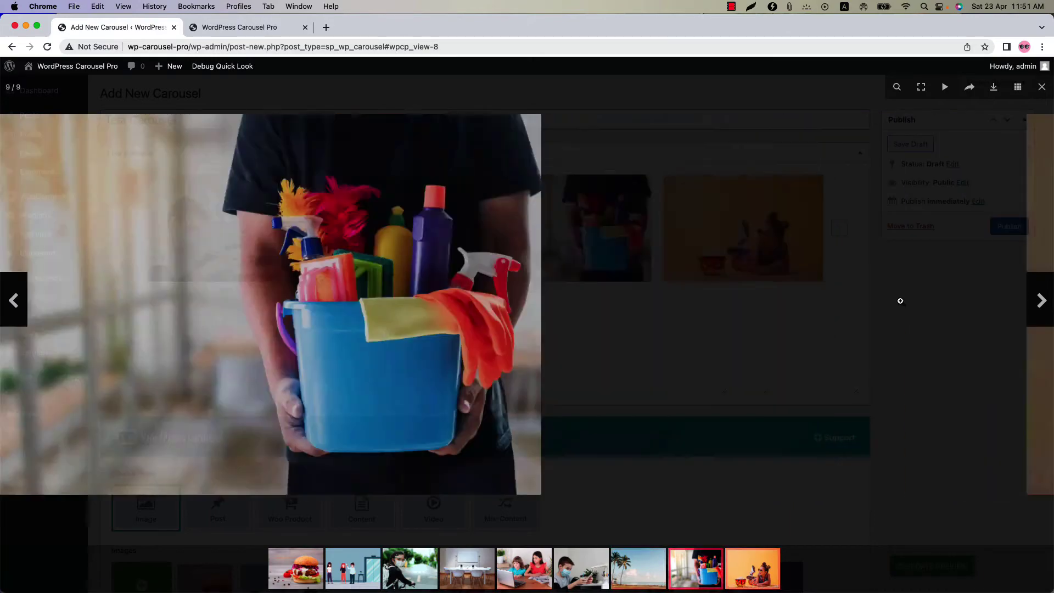
key(Left)
key(Left)
key(Left)
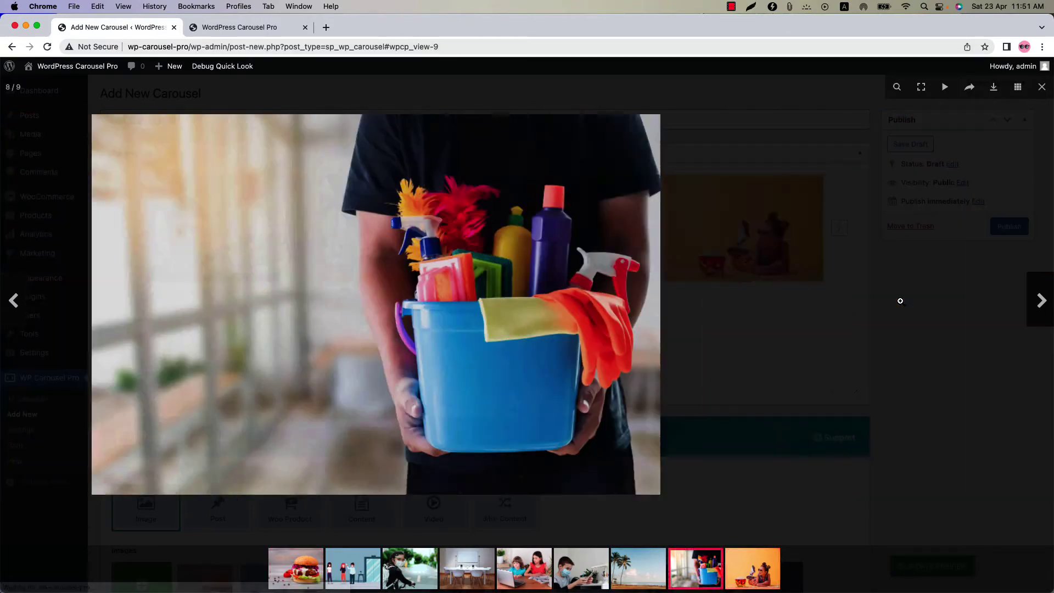
key(Escape)
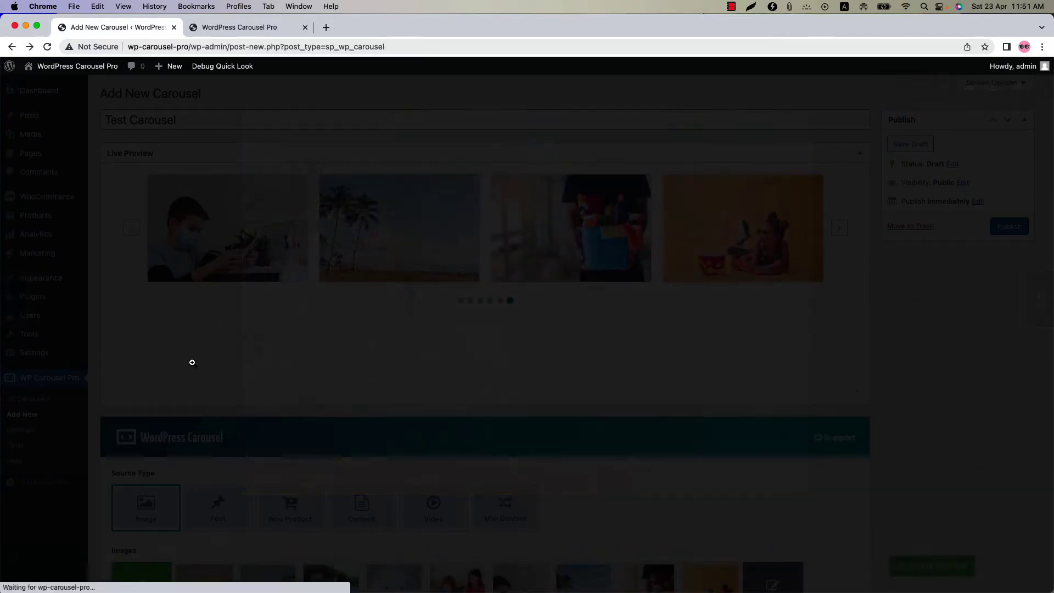
scroll(289, 477, down, 20)
scroll(289, 482, down, 10)
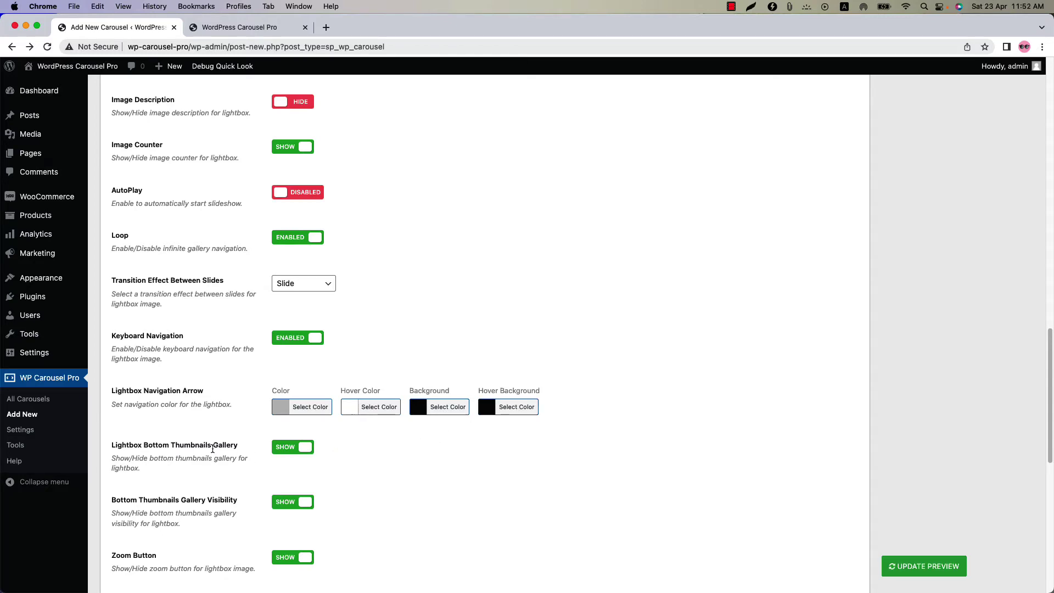
- Open the palm-tree slide in the lightbox and close it again
scroll(476, 470, up, 15)
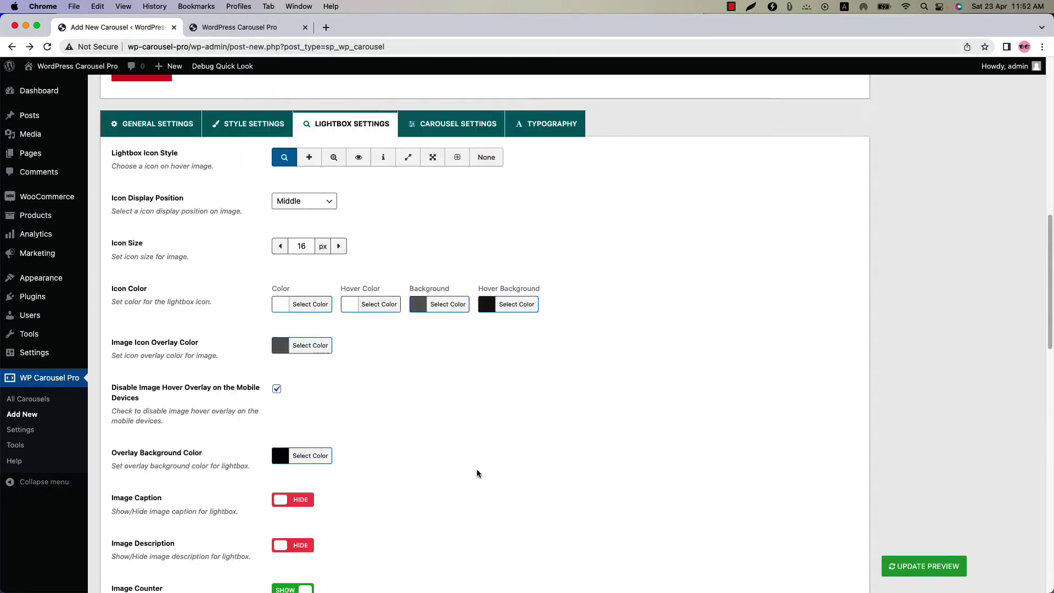
scroll(425, 386, up, 5)
click(402, 270)
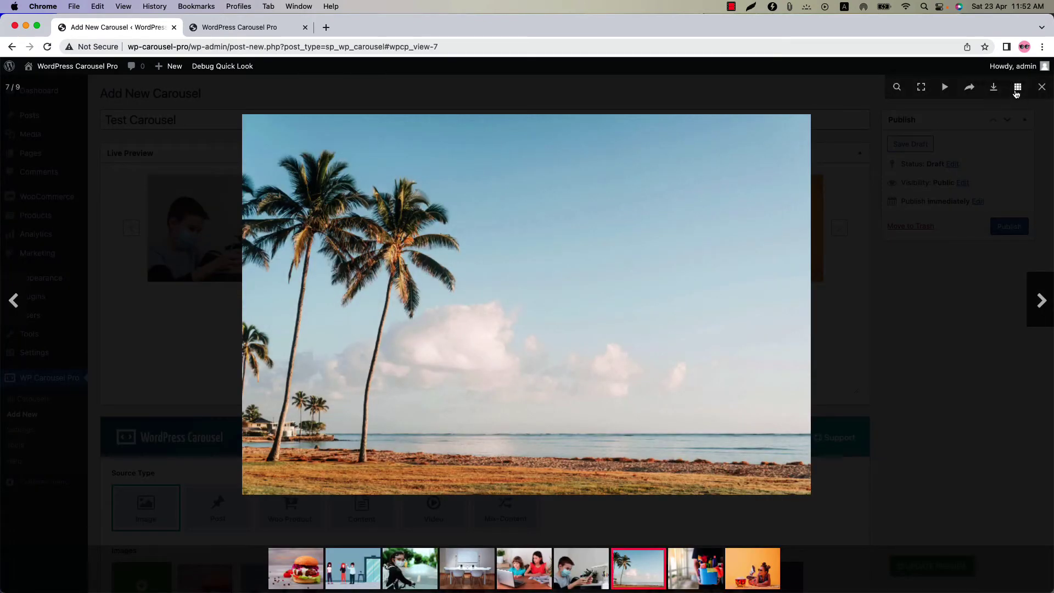
click(957, 357)
- Refresh the live preview and view the second image in the lightbox
scroll(395, 497, down, 20)
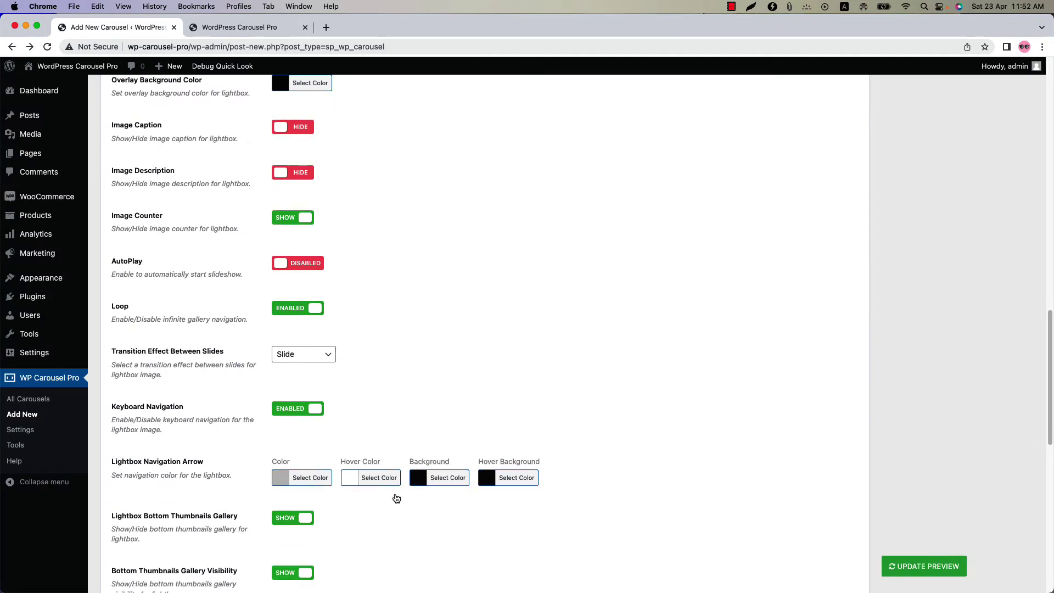
scroll(952, 472, up, 15)
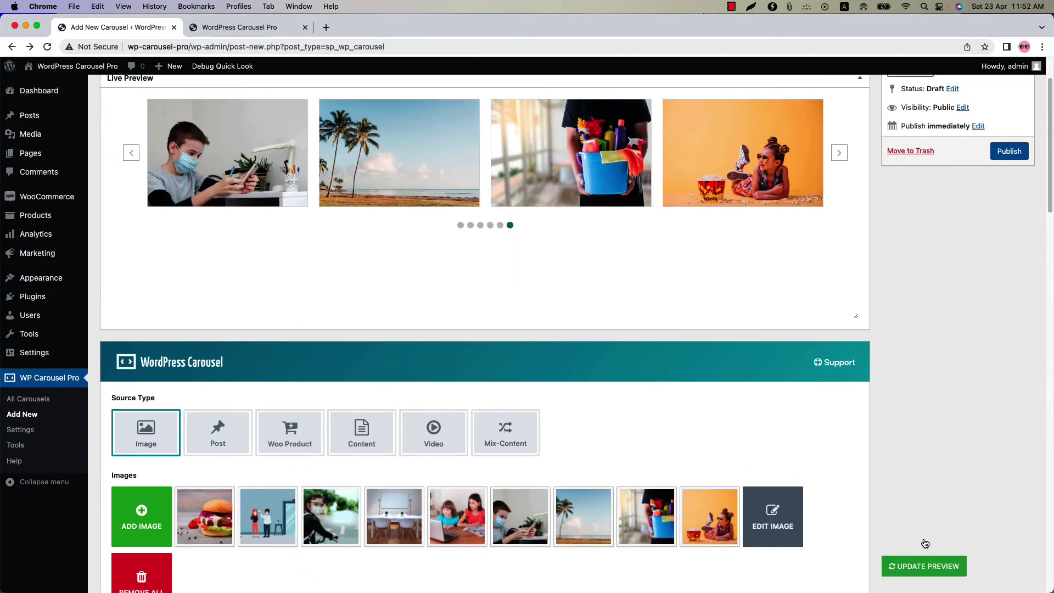
click(922, 566)
click(406, 166)
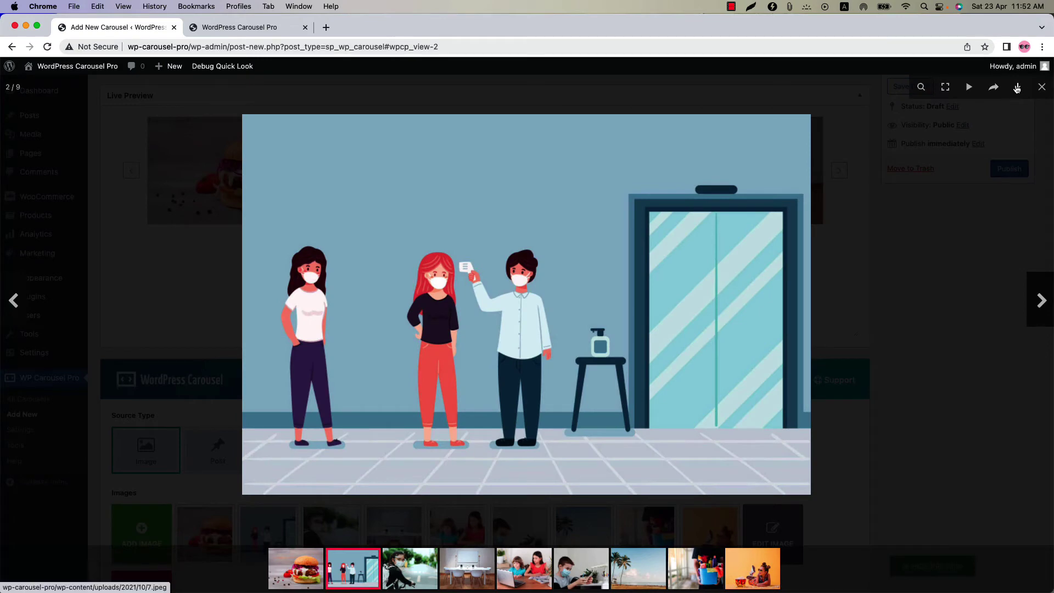
click(960, 312)
- Open the bucket image in the lightbox, then close it
scroll(501, 449, down, 10)
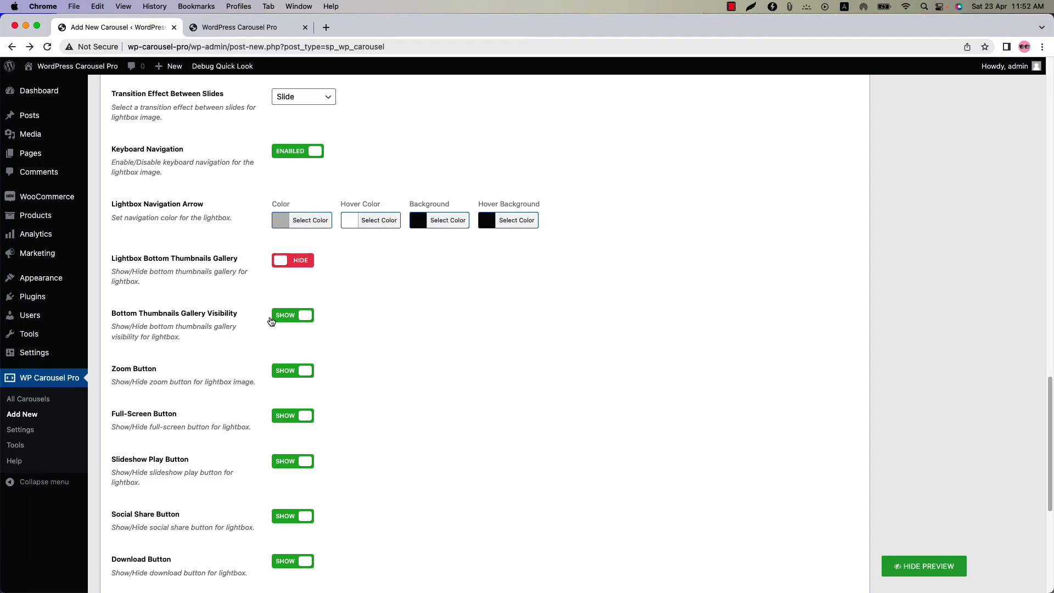
scroll(588, 436, up, 15)
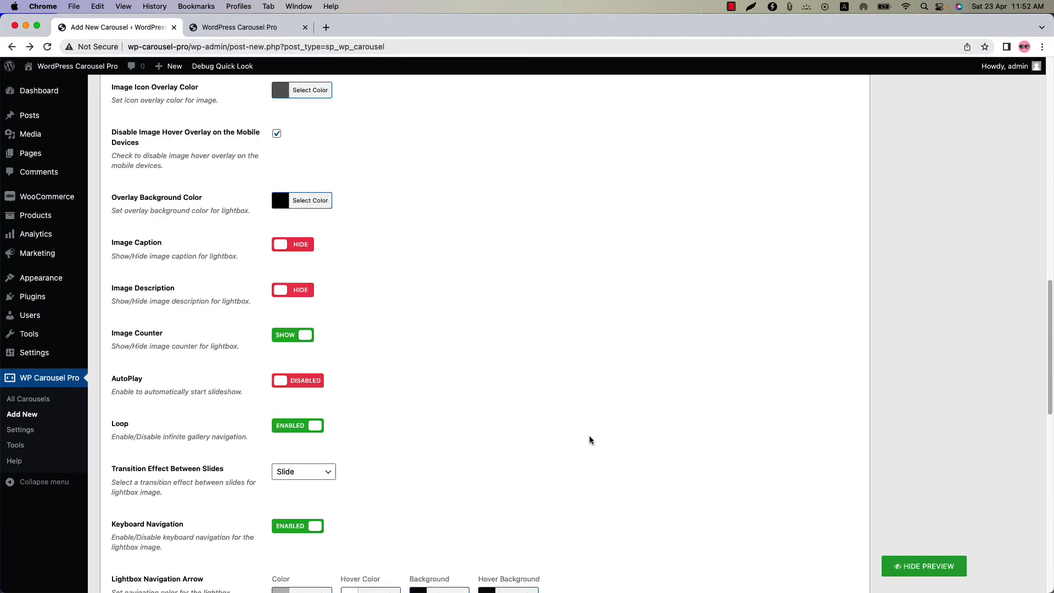
scroll(439, 456, up, 5)
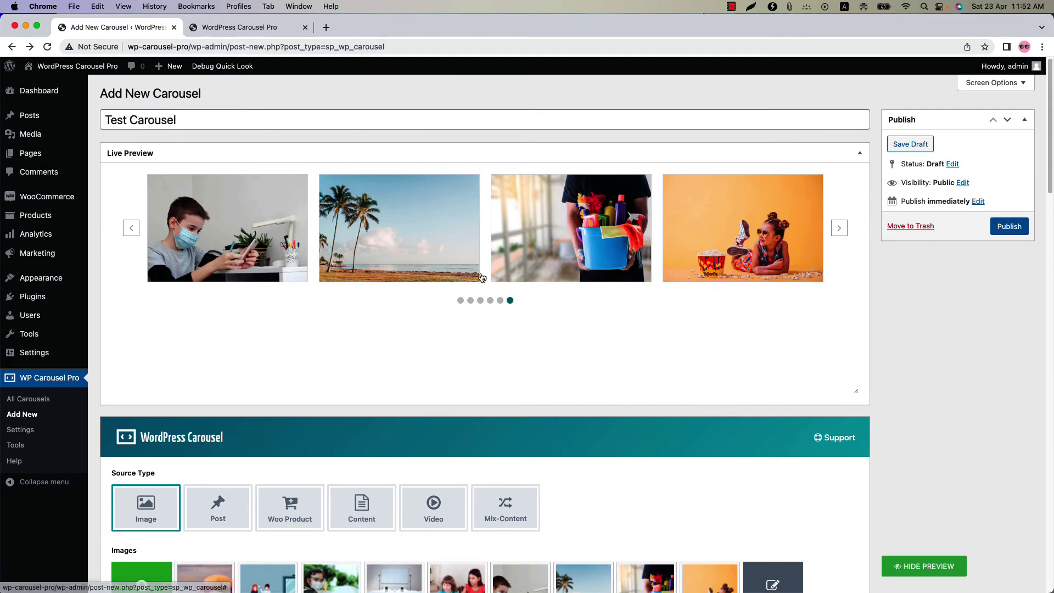
click(557, 242)
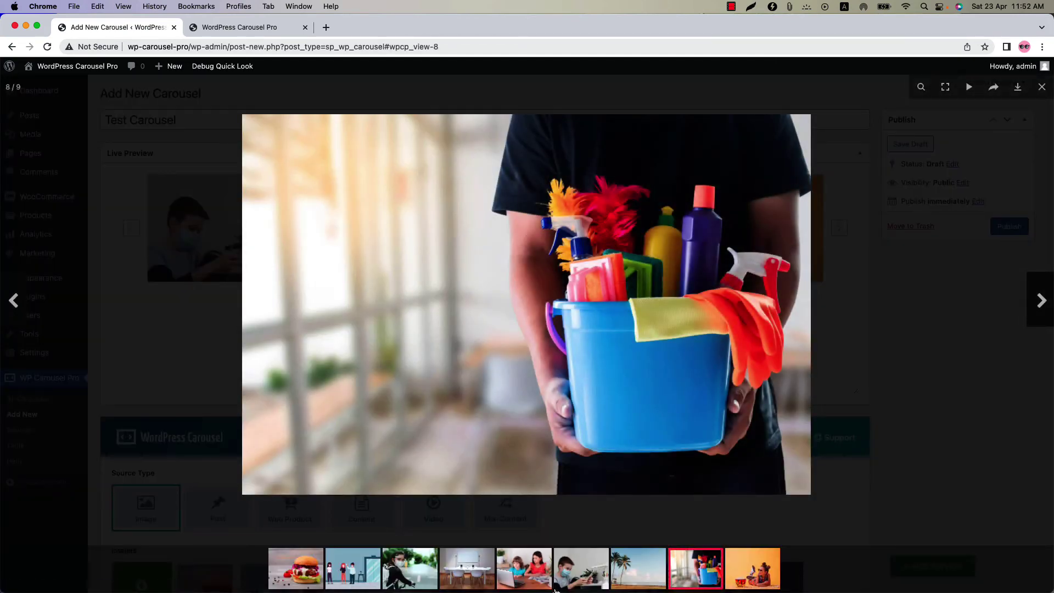
click(168, 439)
scroll(238, 532, down, 15)
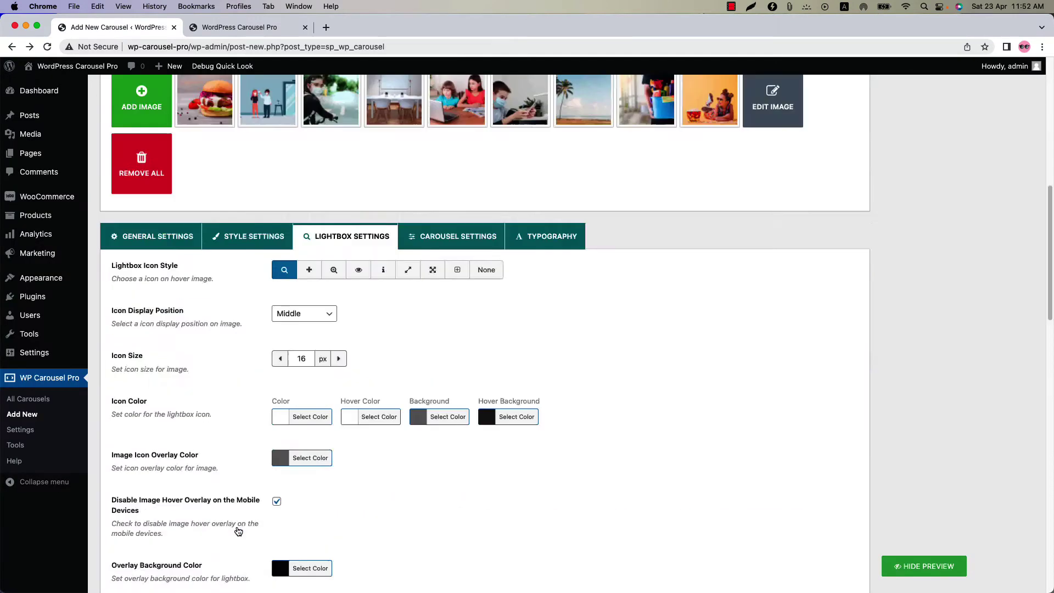
scroll(238, 532, down, 10)
- Hide Bottom Thumbnails Gallery Visibility, update the preview, and confirm the lightbox has no thumbnail strip
click(295, 335)
click(909, 565)
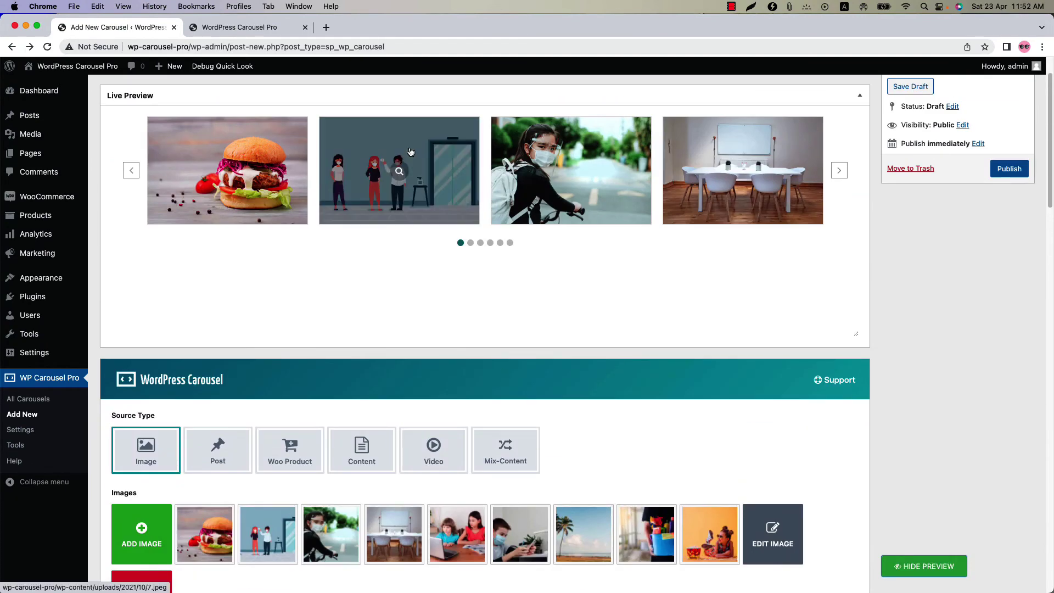
click(410, 152)
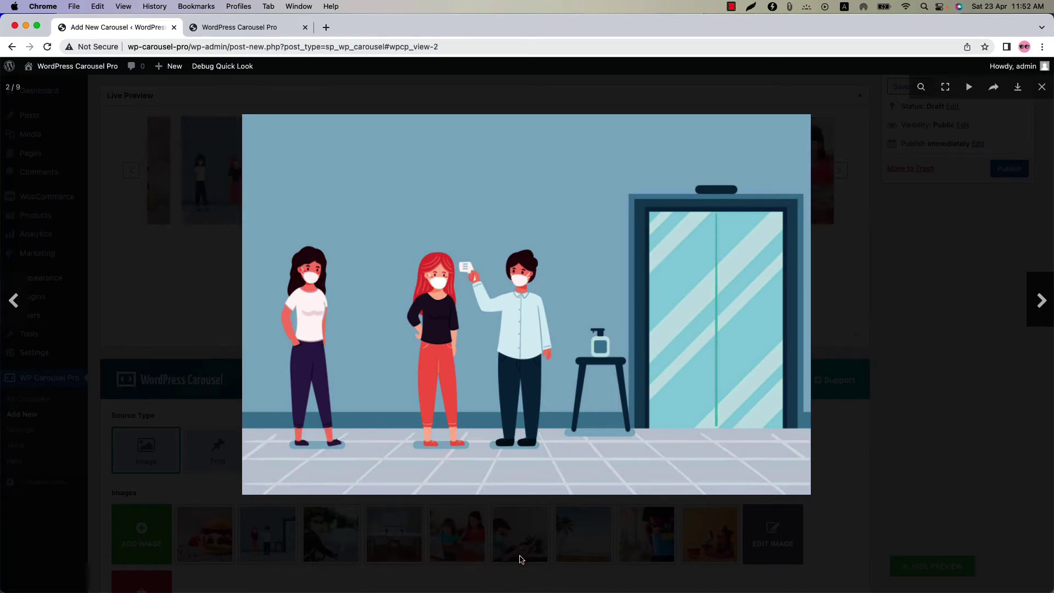
click(194, 398)
- Switch Bottom Thumbnails Gallery Visibility and Lightbox Bottom Thumbnails Gallery back to Show, then update the preview
scroll(364, 454, down, 20)
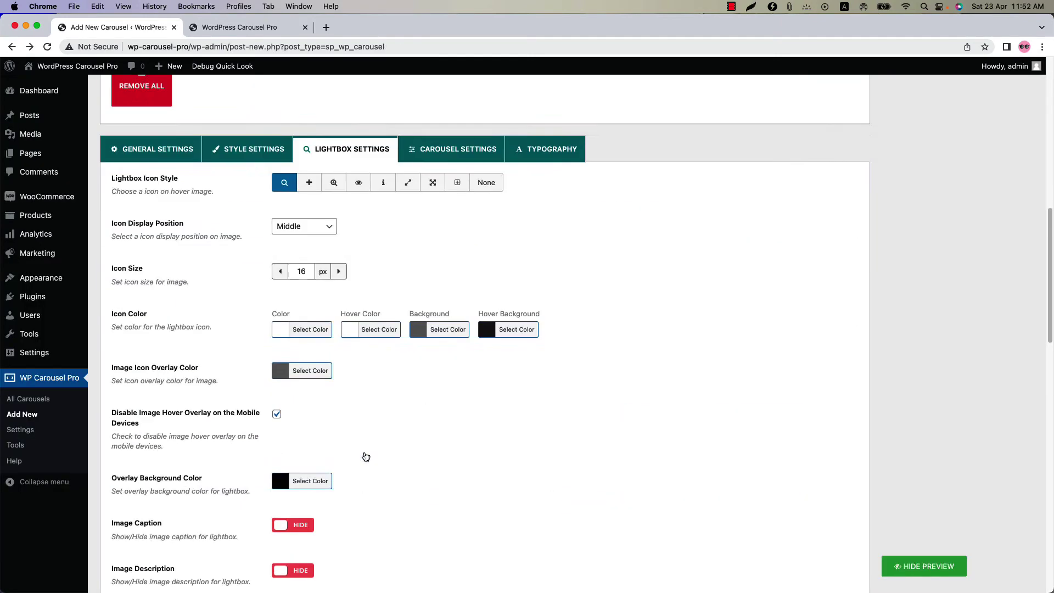
scroll(365, 455, down, 5)
scroll(365, 454, up, 4)
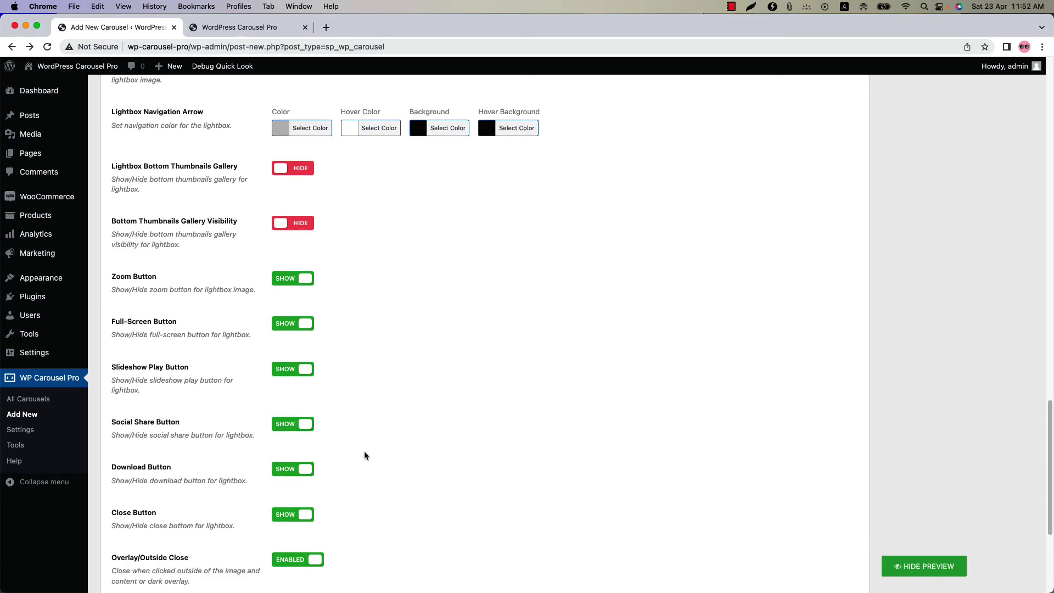
click(283, 230)
click(305, 171)
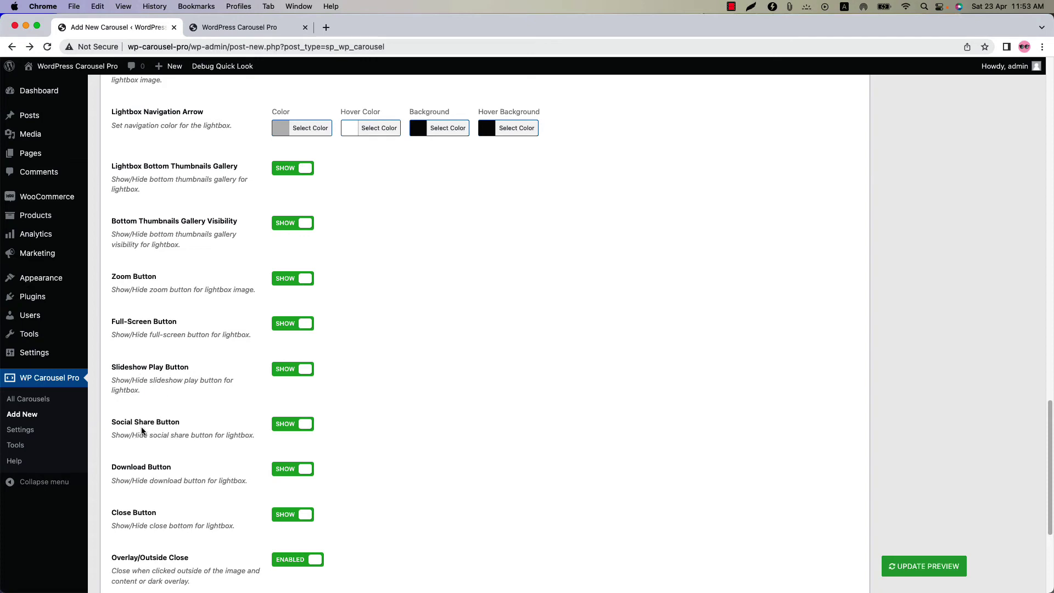
scroll(178, 431, down, 2)
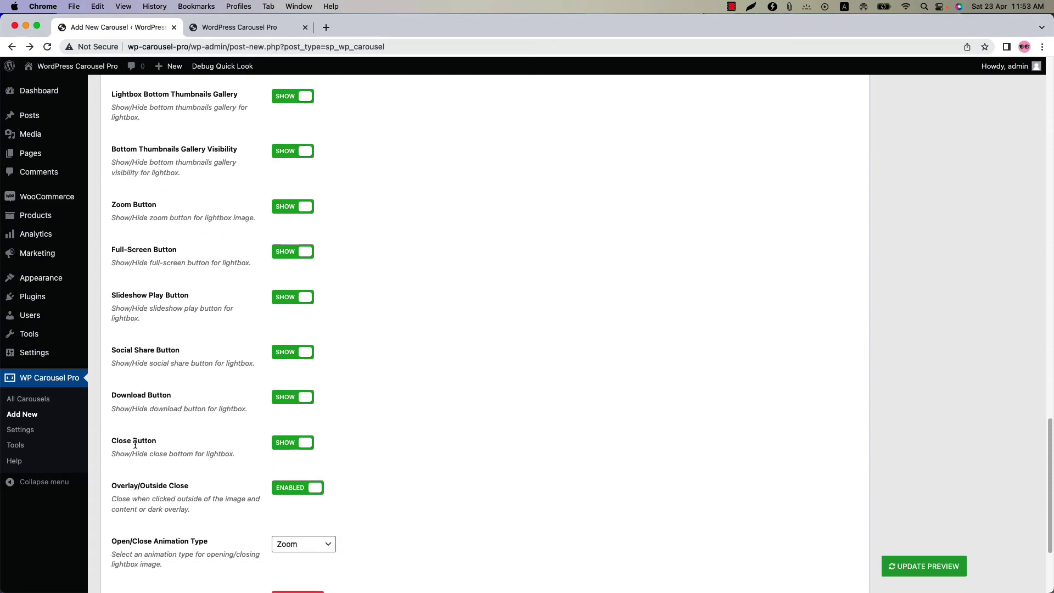
click(900, 565)
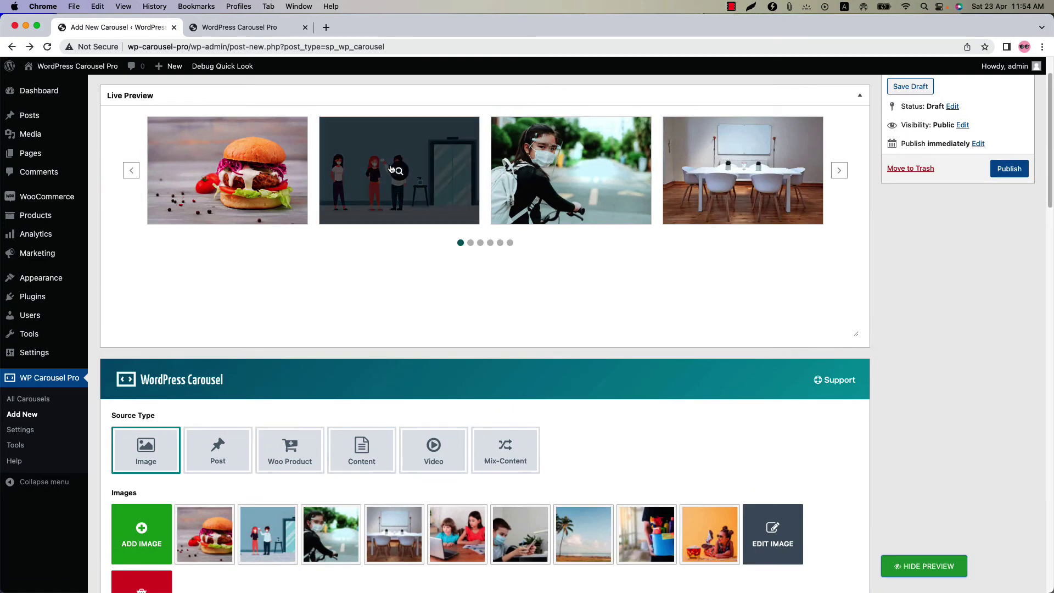
click(391, 169)
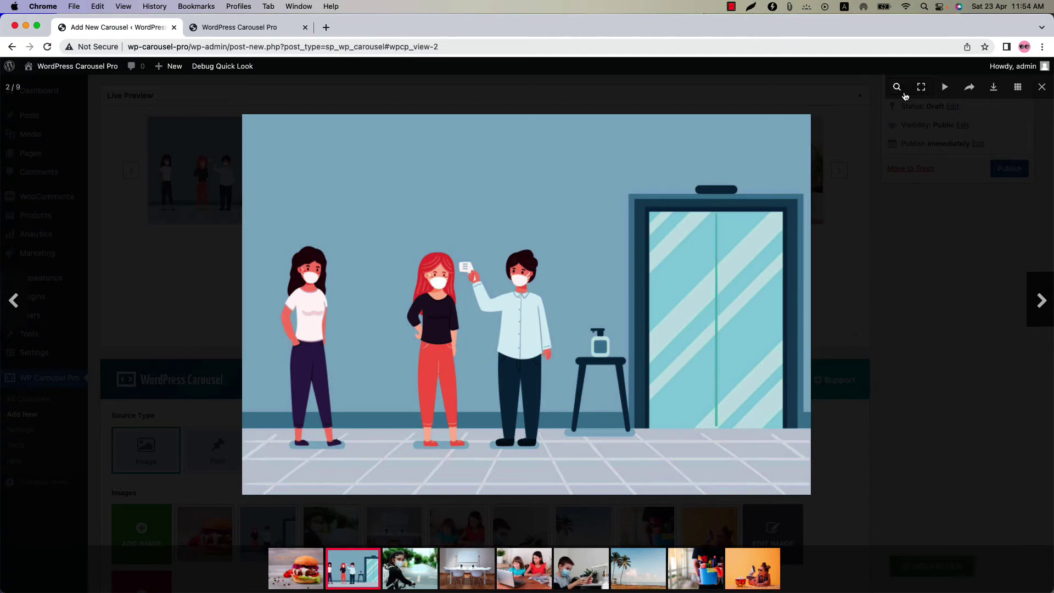
click(897, 88)
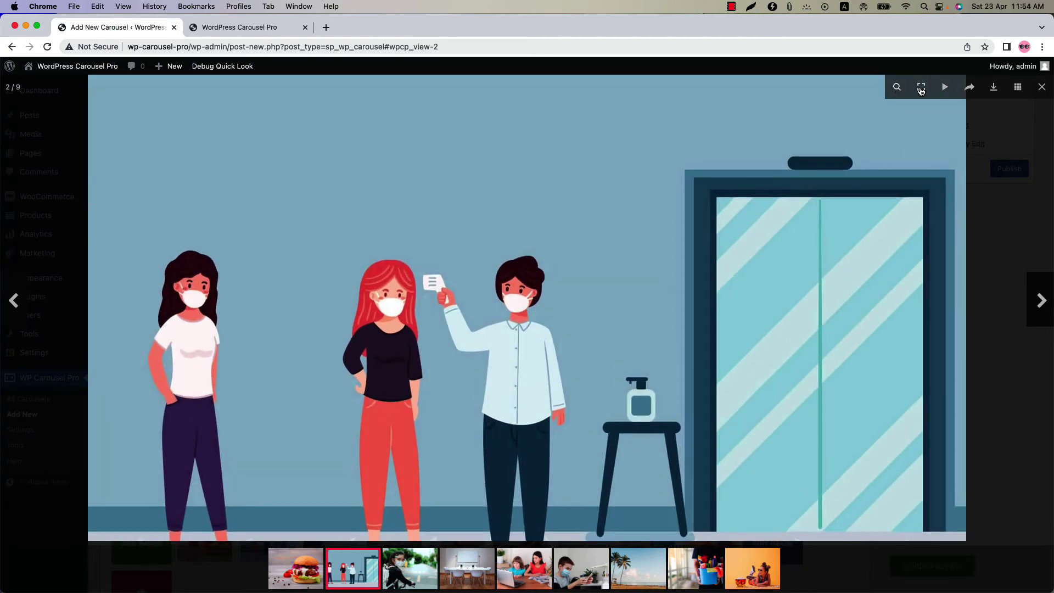
click(921, 88)
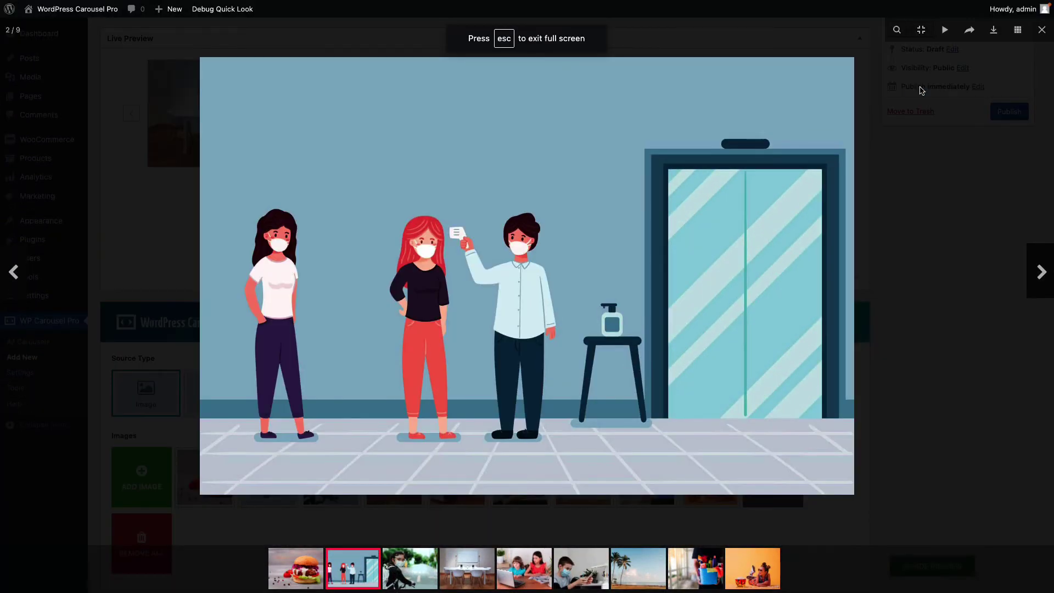
click(921, 31)
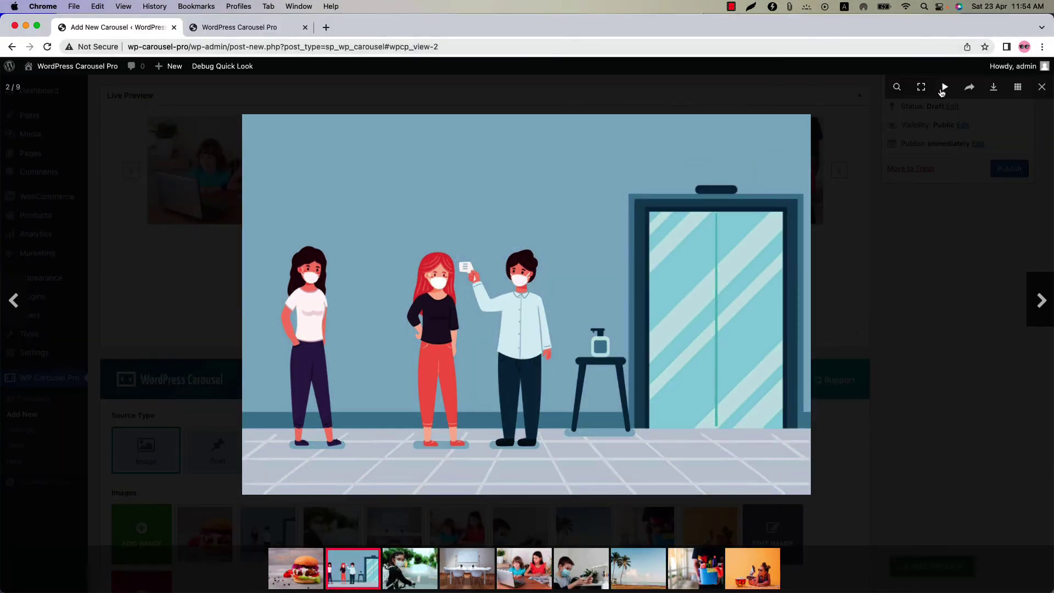
click(970, 90)
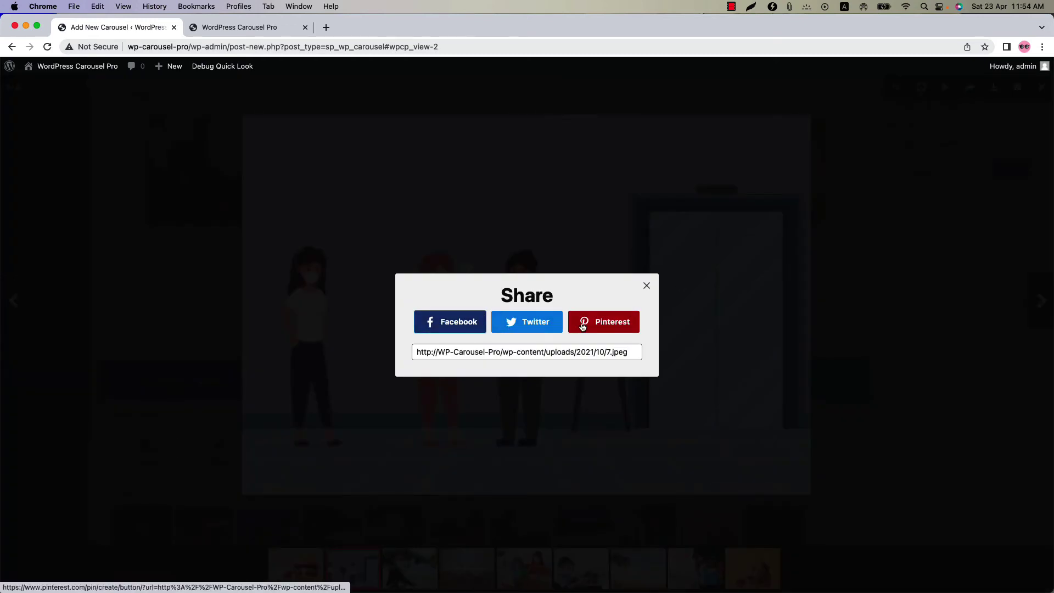
click(540, 354)
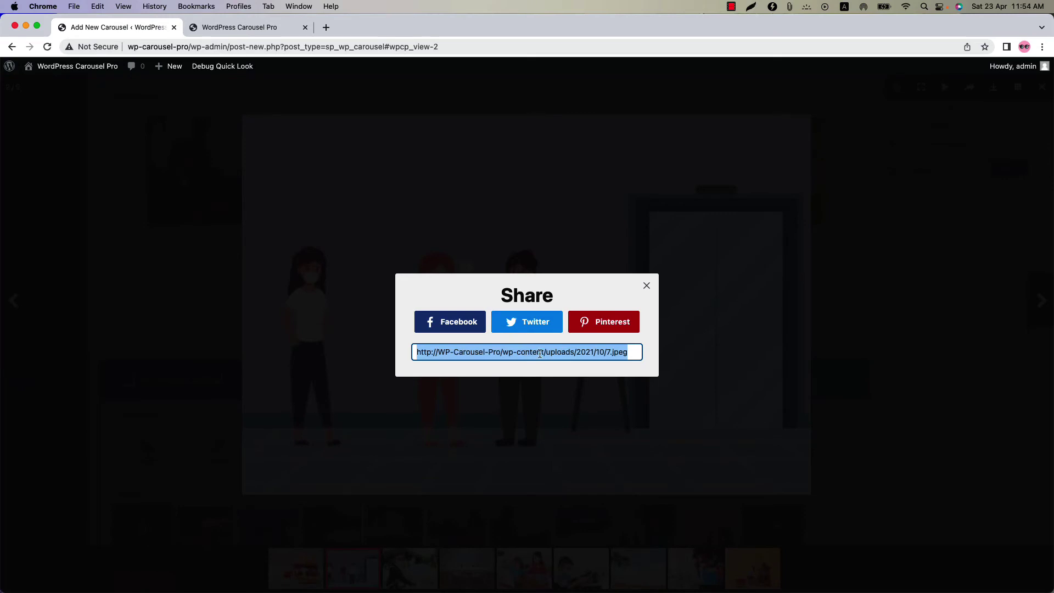
click(646, 285)
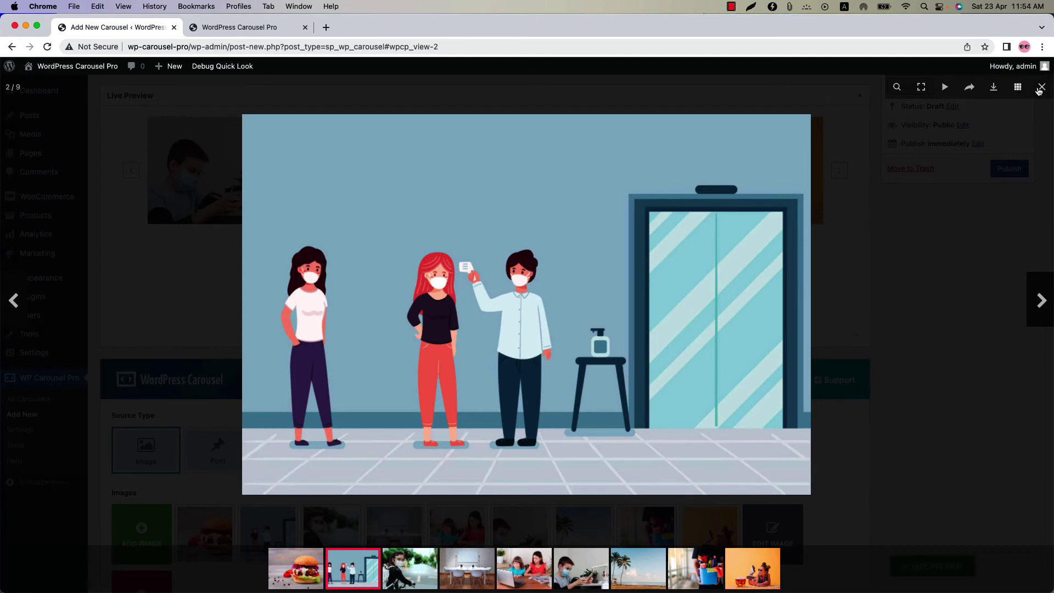
- Set the lightbox Open/Close Animation Type to Circular and update the live preview
click(918, 305)
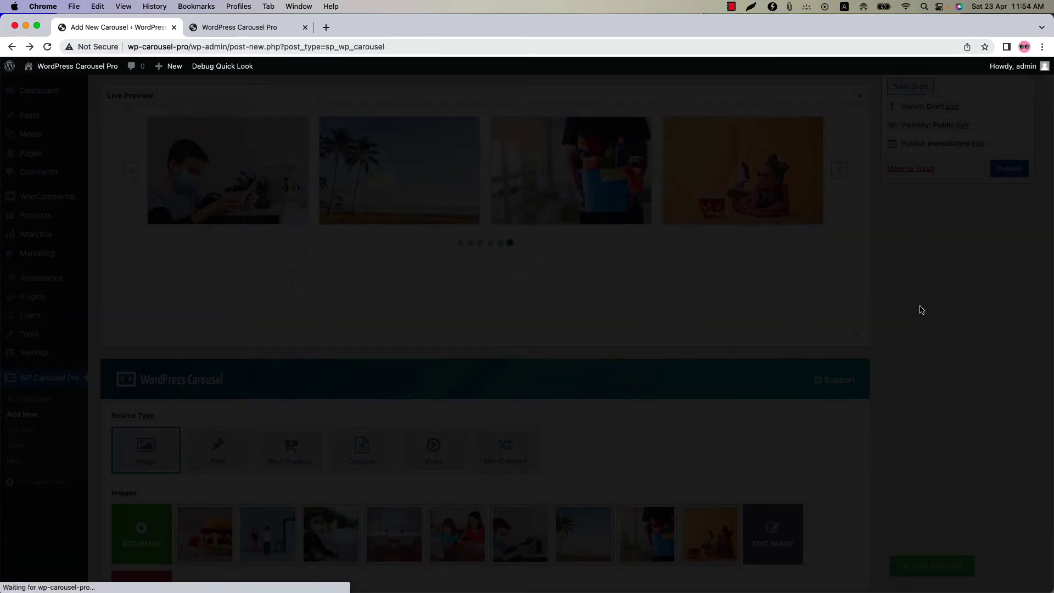
scroll(477, 426, down, 10)
scroll(477, 426, down, 15)
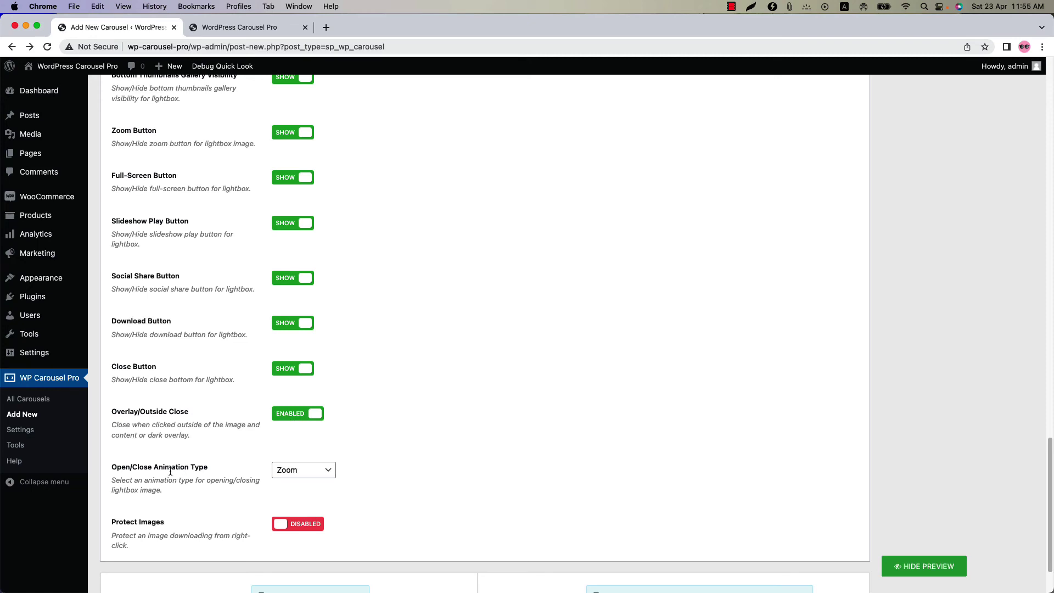
click(290, 473)
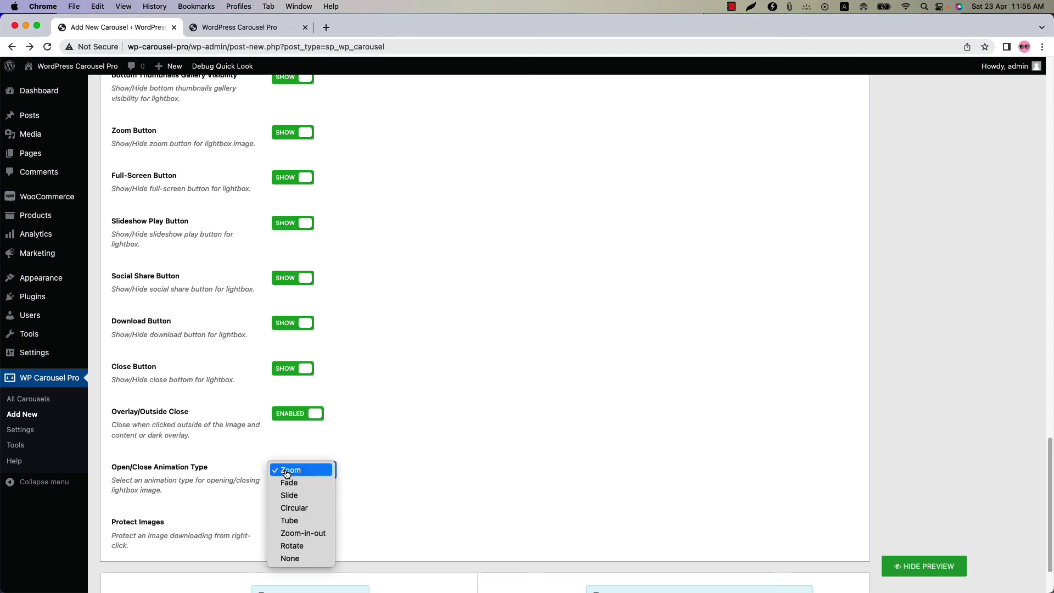
click(292, 507)
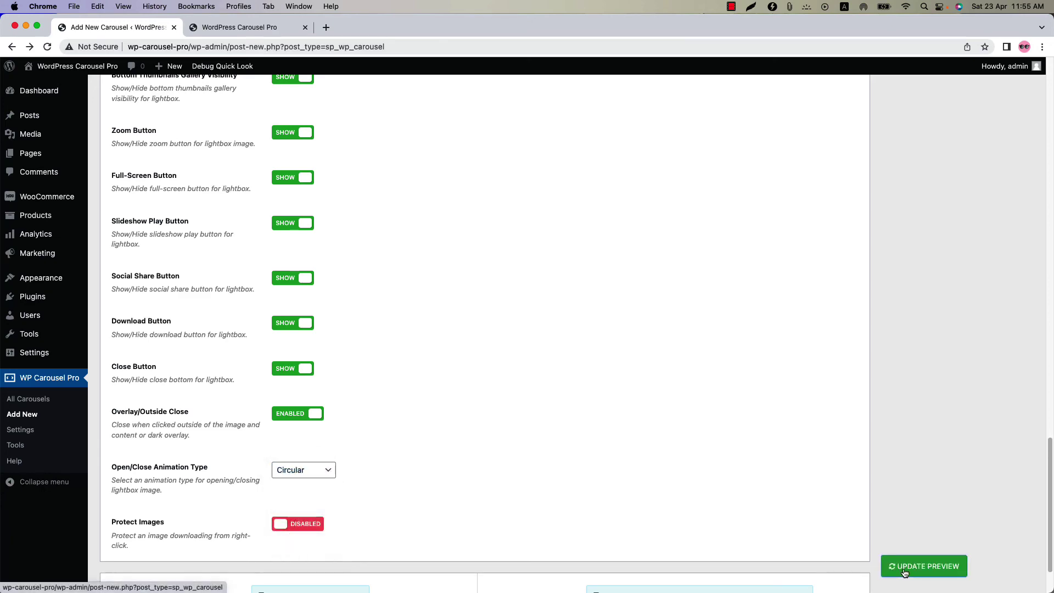
click(905, 572)
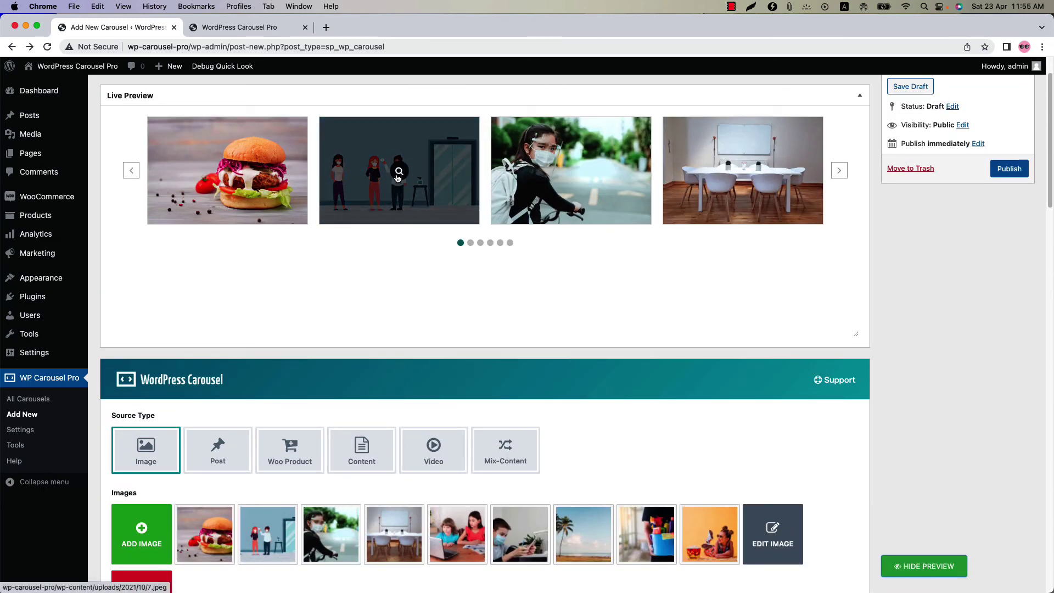
- Open the second preview image, advance one image, and close it to watch the circular animation
click(397, 179)
click(1043, 301)
click(902, 318)
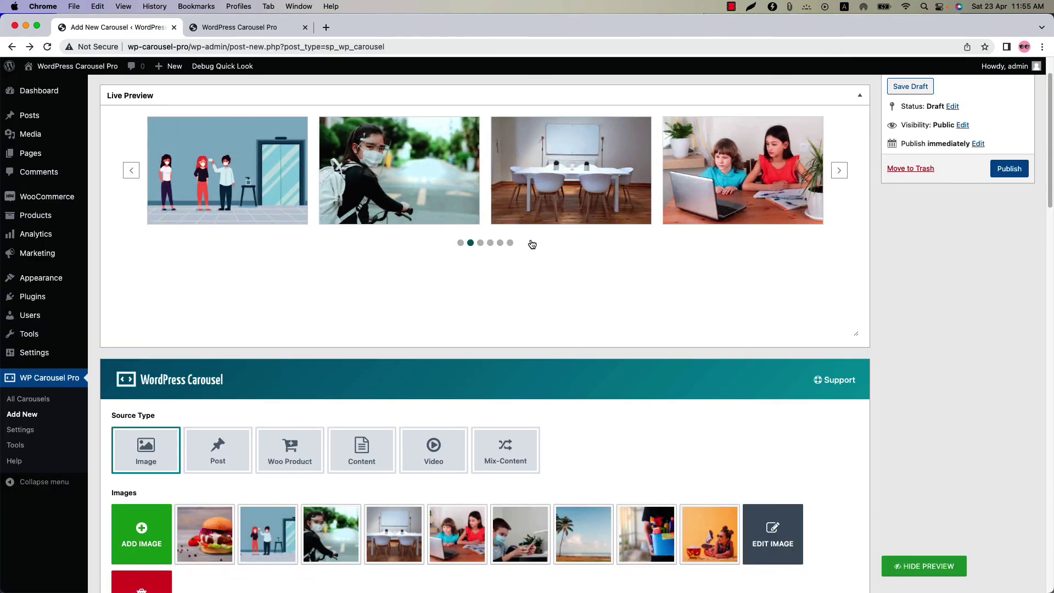
scroll(418, 458, down, 20)
scroll(417, 457, down, 10)
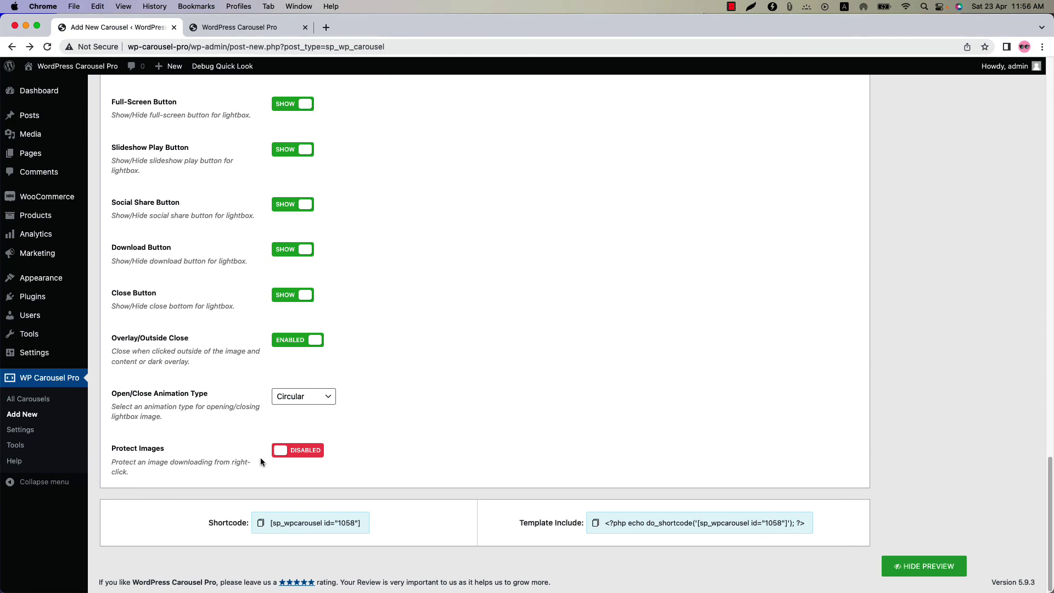
- Open a preview image in the lightbox and right-click it to test whether it can be saved
scroll(466, 436, up, 20)
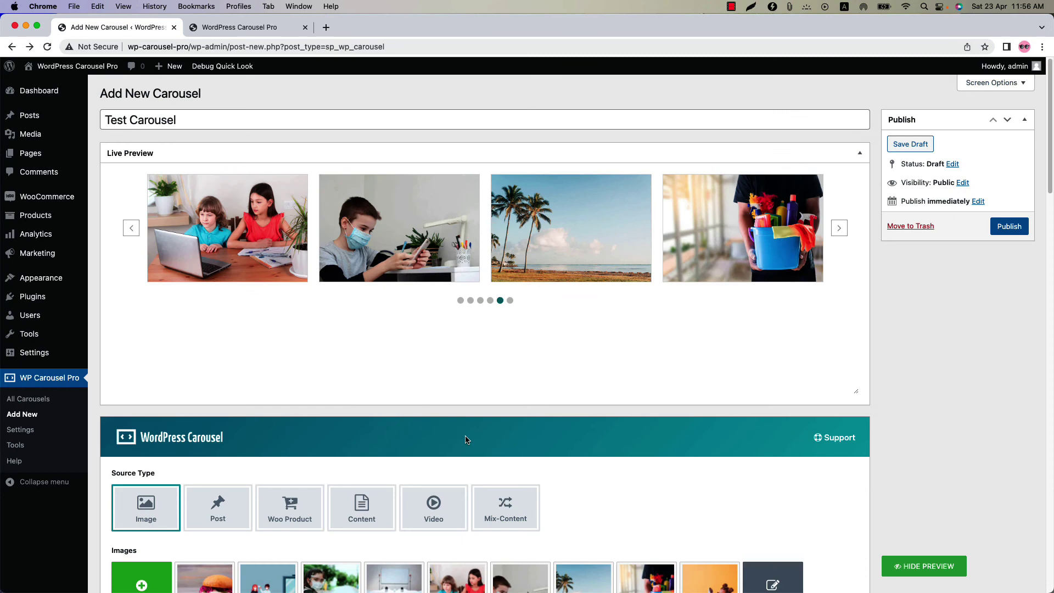
click(398, 230)
right_click(467, 252)
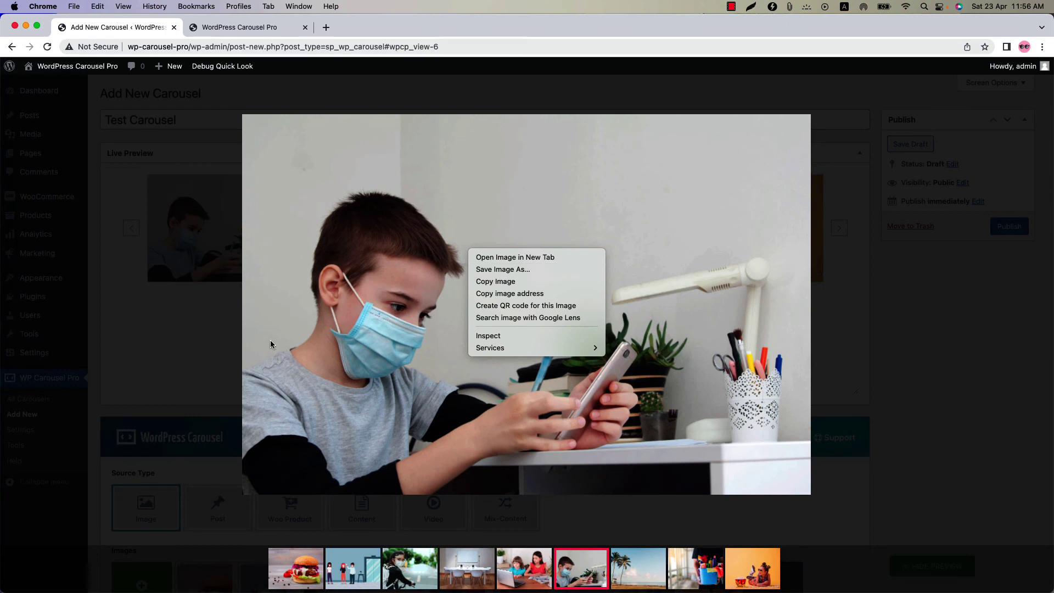
click(189, 351)
- Open and close the second preview image to recheck the Circular lightbox animation
scroll(278, 486, down, 20)
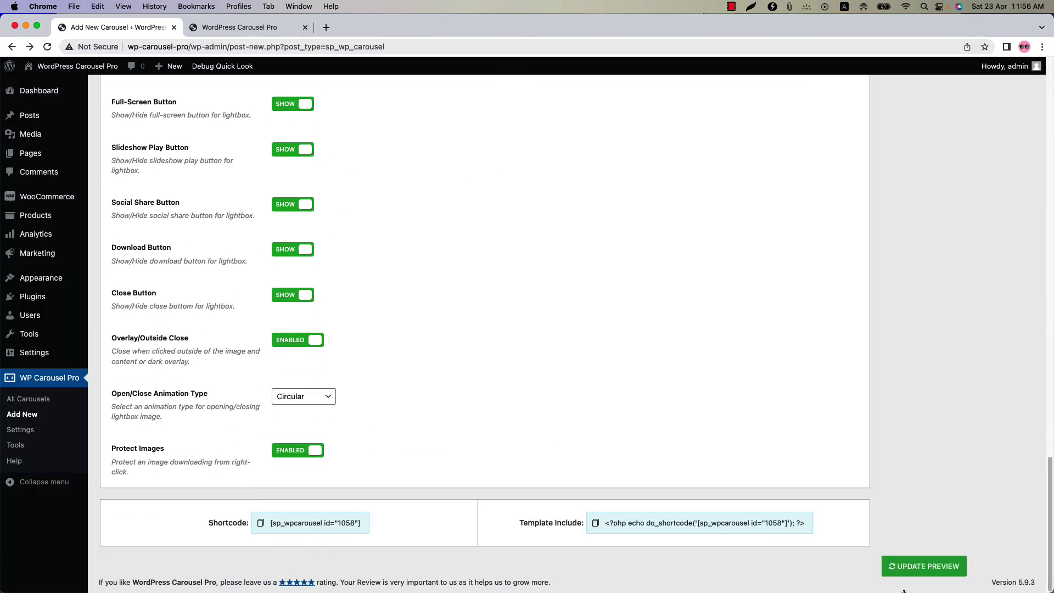
scroll(593, 544, up, 20)
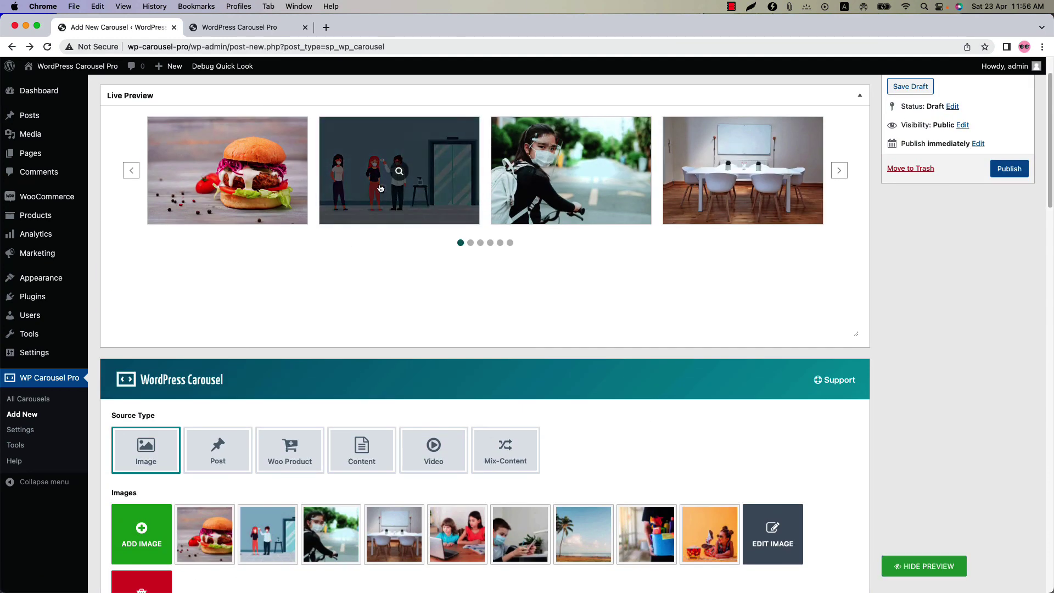
click(350, 222)
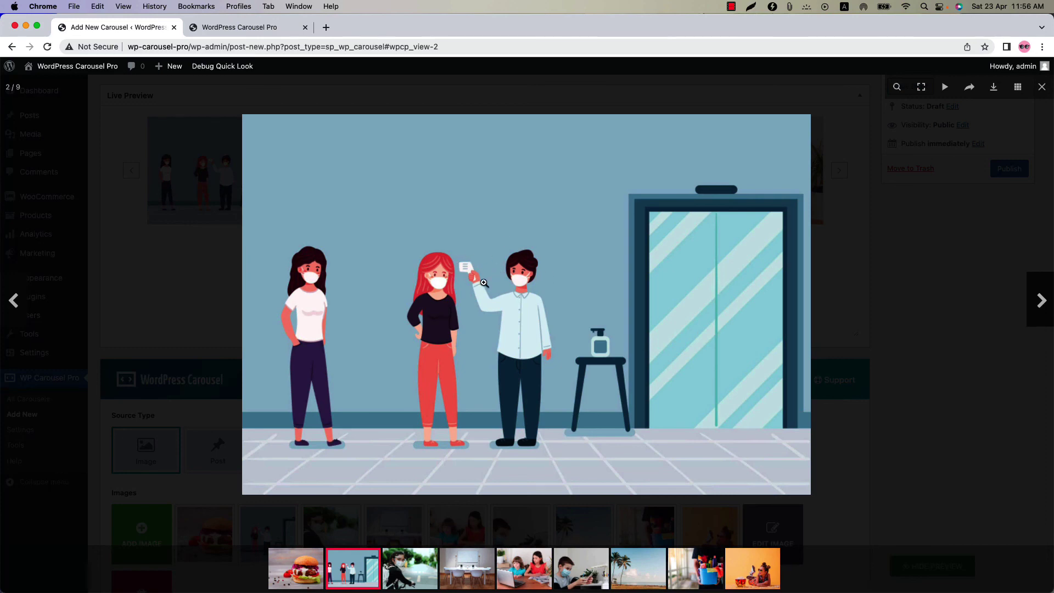
click(192, 362)
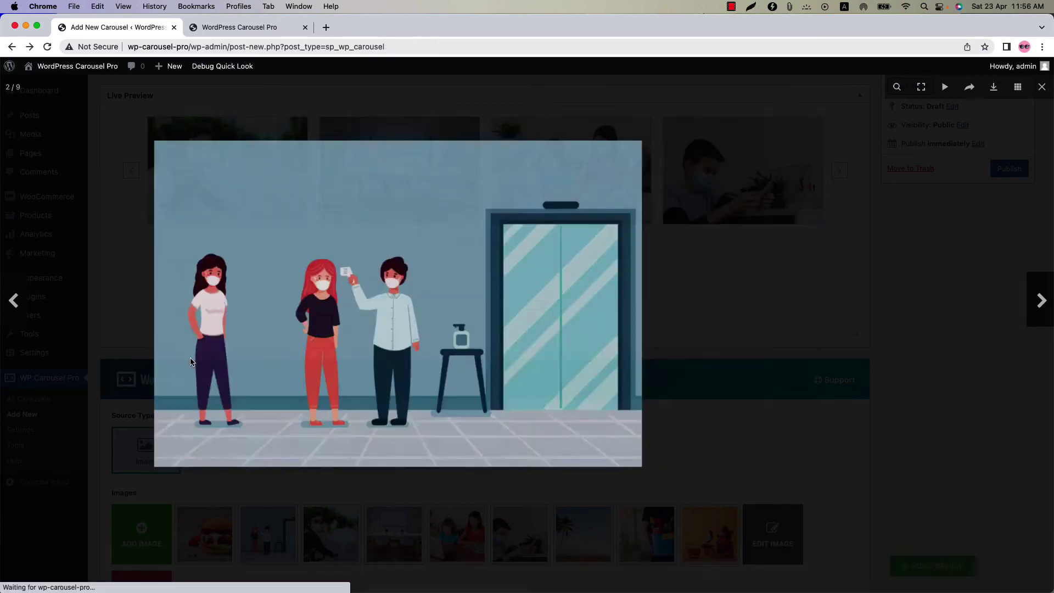
scroll(271, 476, down, 20)
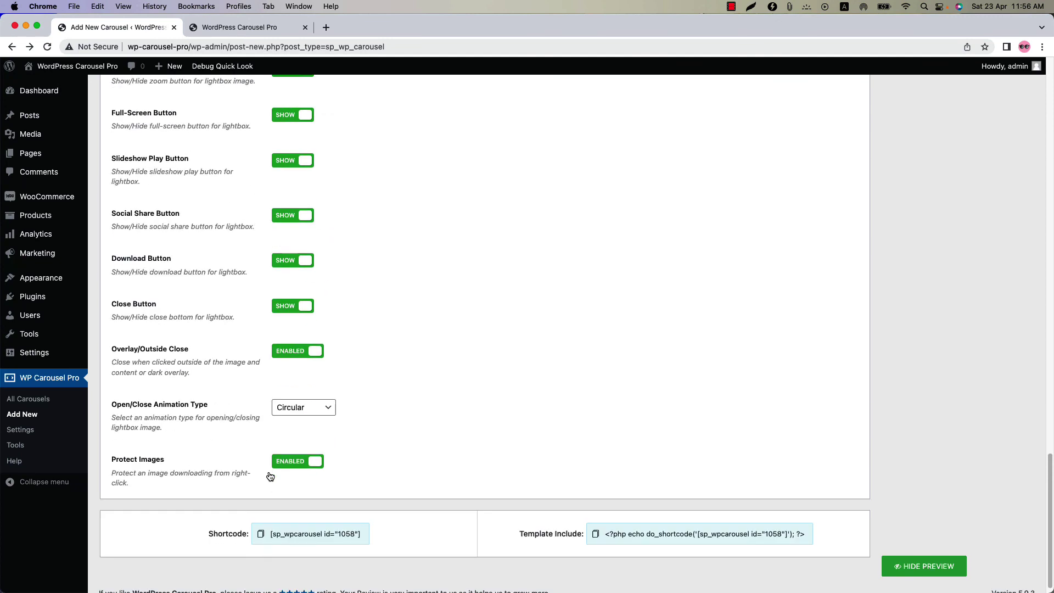
scroll(270, 476, down, 1)
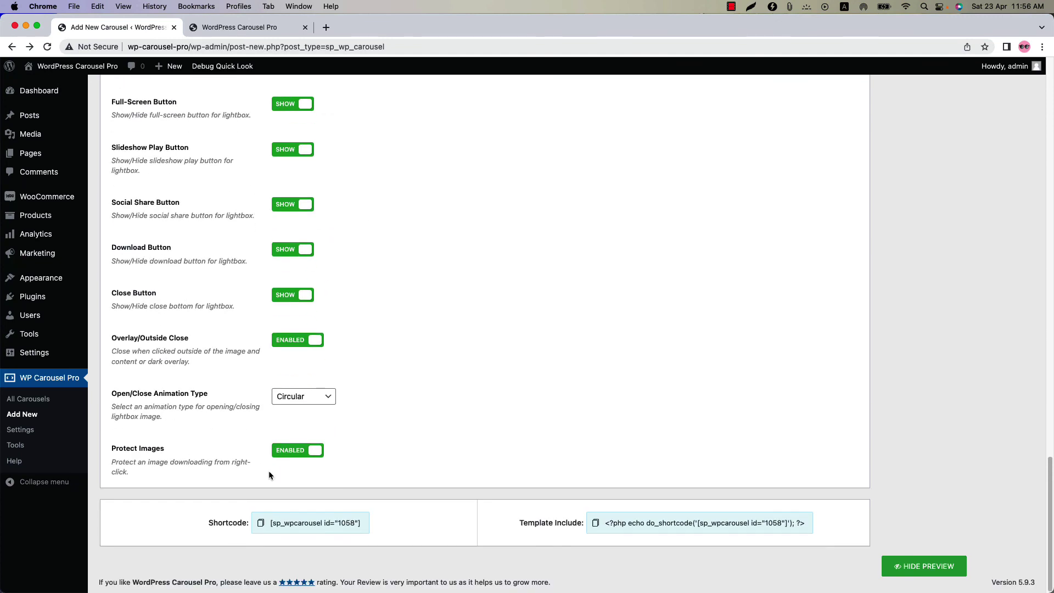